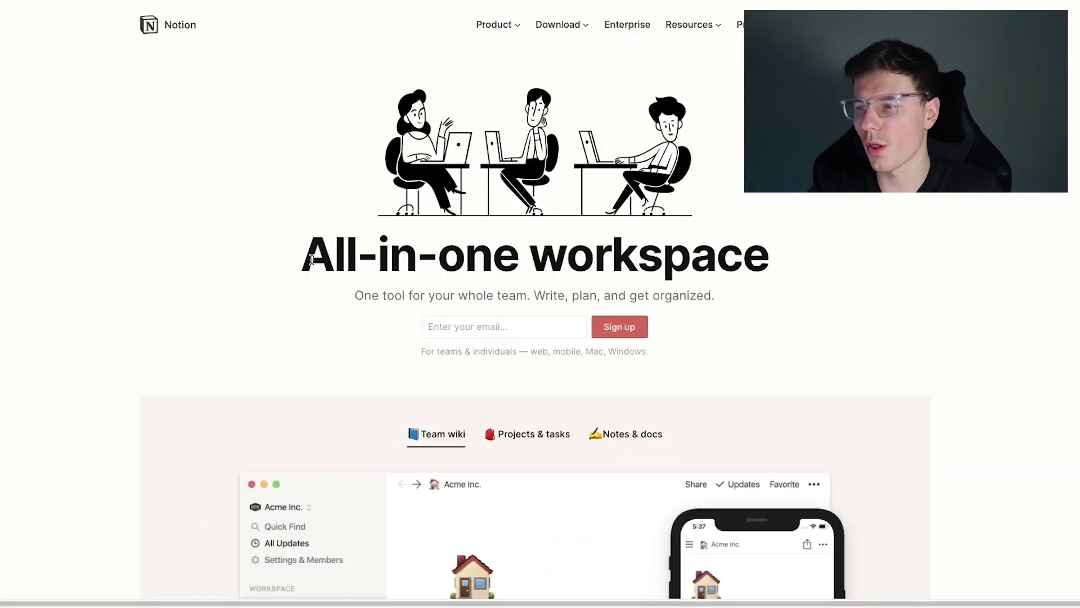
# Step: Highlight the 'All-in-one workspace' headline on the Notion home page
pyautogui.moveTo(309, 260); pyautogui.dragTo(677, 296)
# Step: Preview the Projects & tasks Roadmap and Notes & docs Meeting Notes demos, then scroll on
pyautogui.click(489, 305)
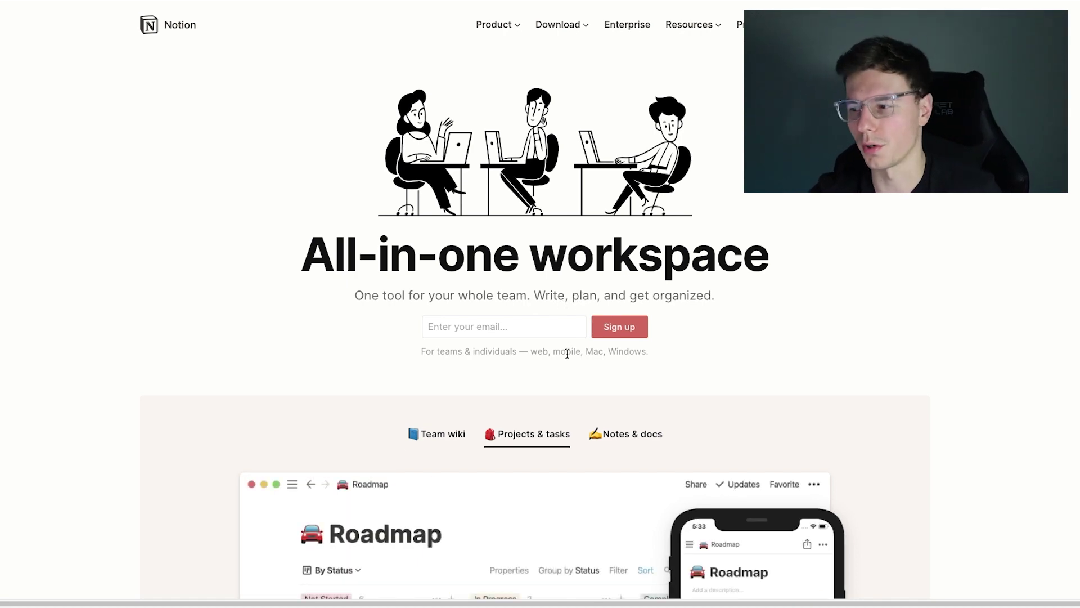
pyautogui.scroll(-4, 569, 411)
pyautogui.scroll(-2, 570, 415)
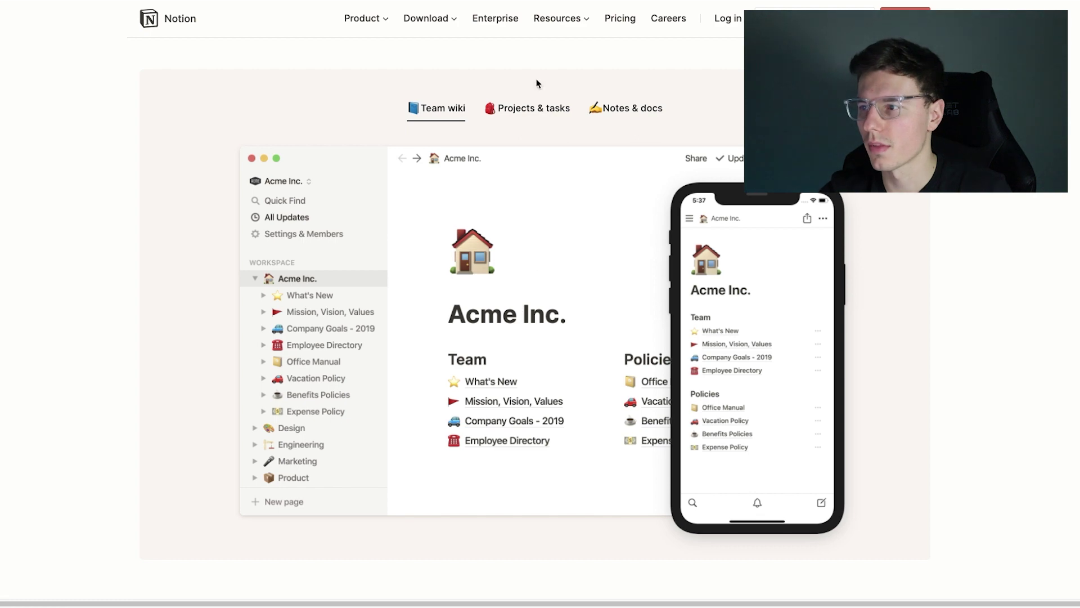
pyautogui.click(534, 105)
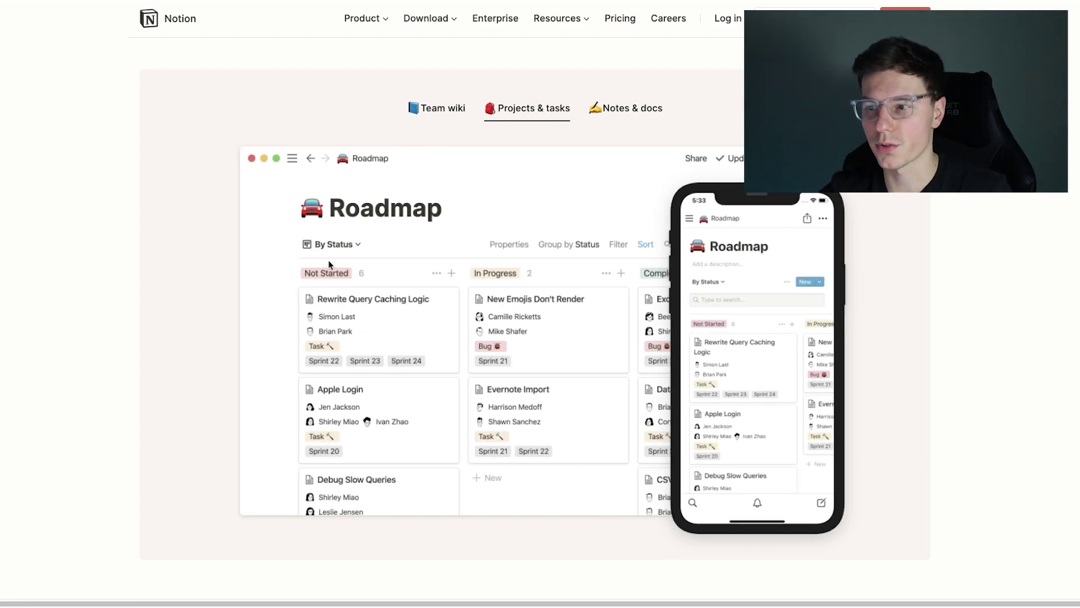
pyautogui.click(628, 108)
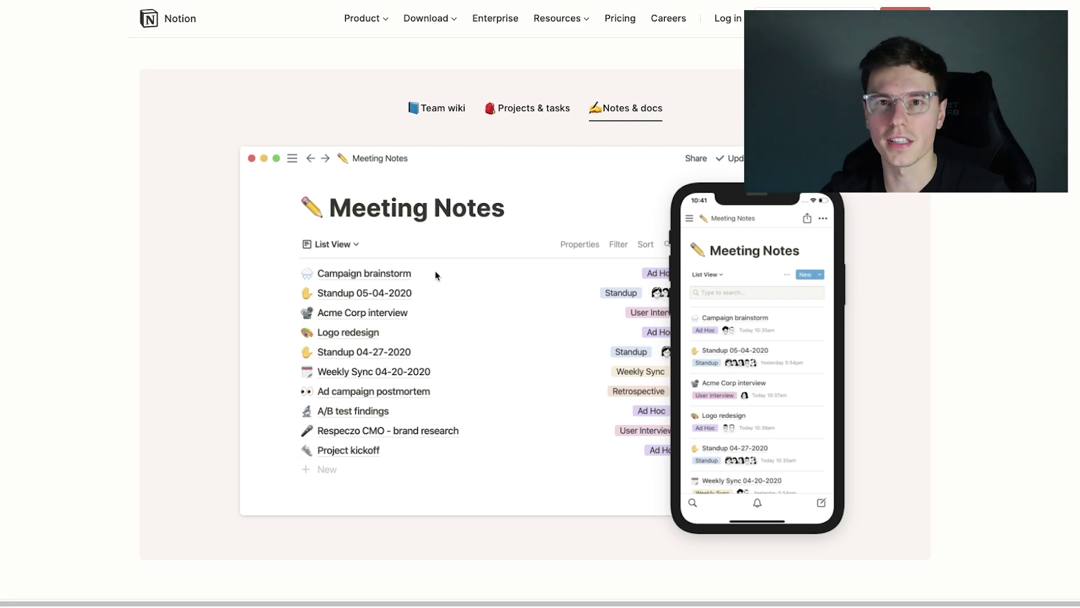
pyautogui.scroll(-10, 428, 299)
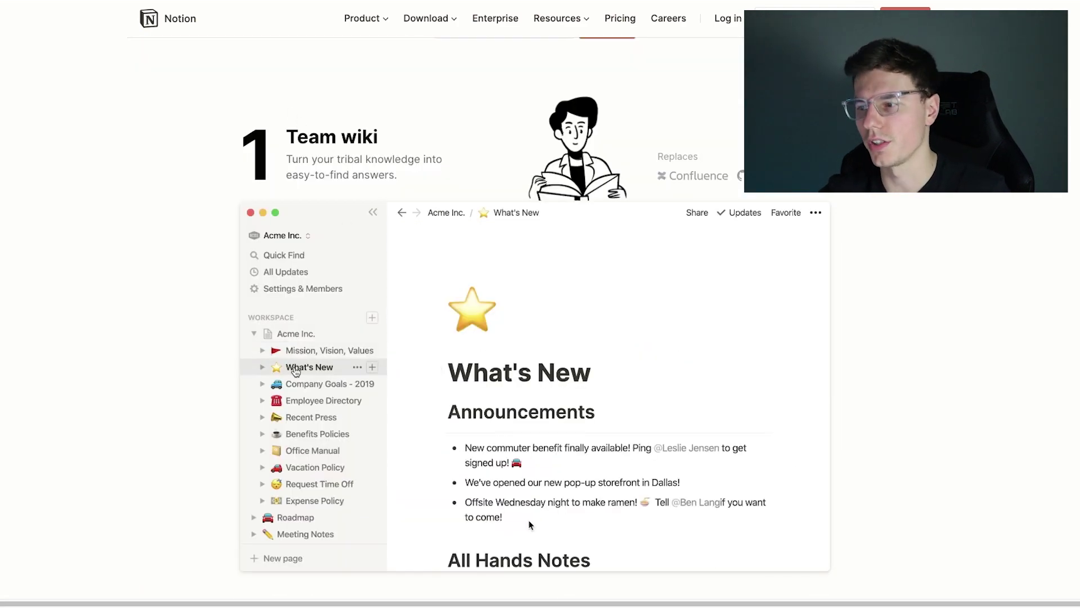
# Step: Scroll down through the Team wiki and Projects & tasks feature sections
pyautogui.scroll(-2, 526, 478)
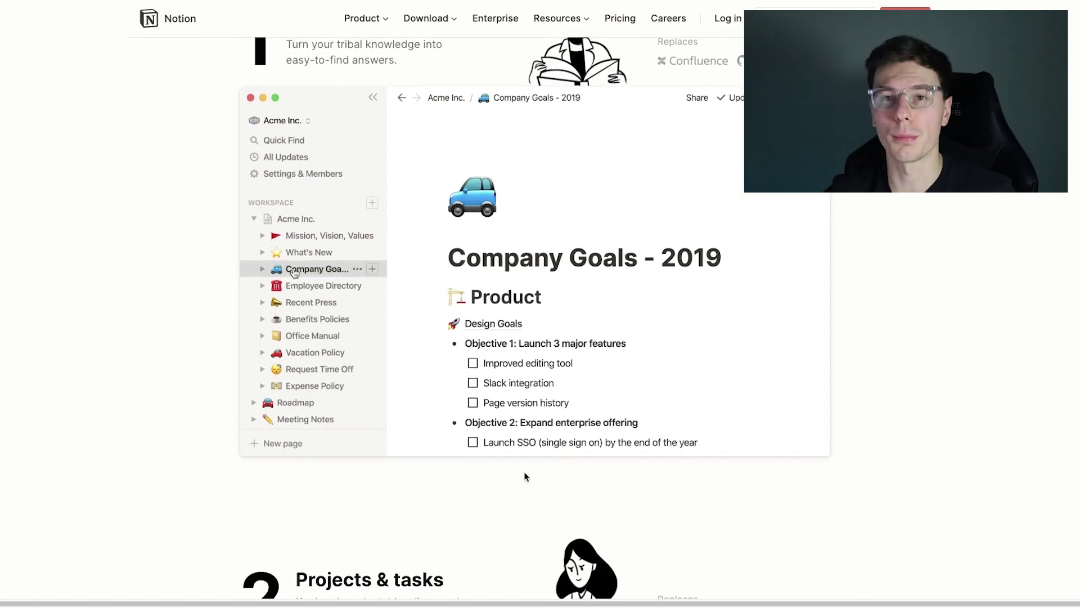
pyautogui.scroll(-8, 526, 477)
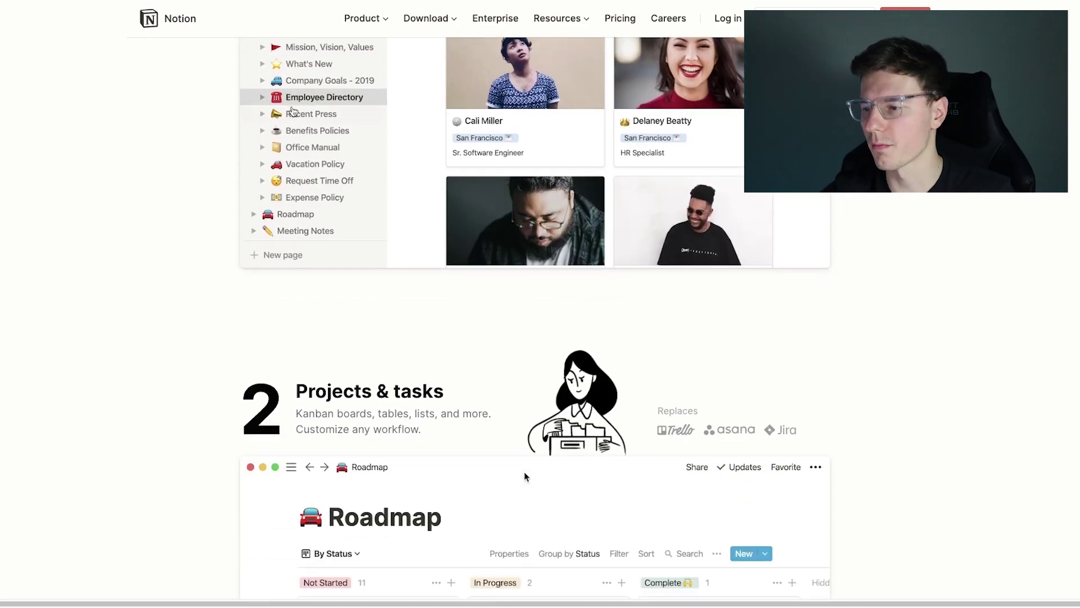
pyautogui.scroll(-1, 526, 478)
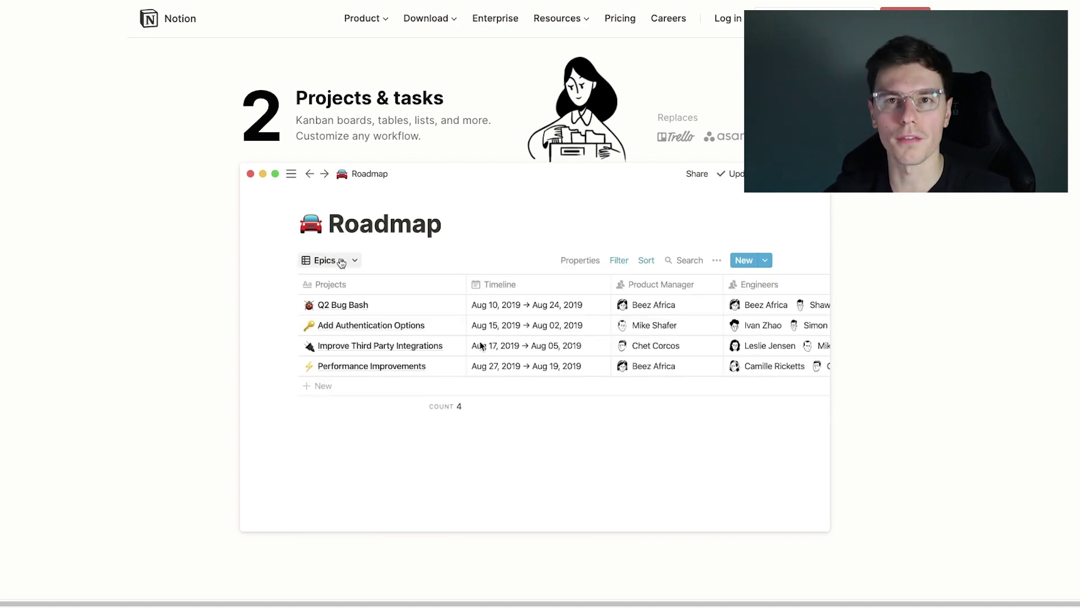
pyautogui.scroll(-2, 481, 345)
pyautogui.scroll(-6, 479, 346)
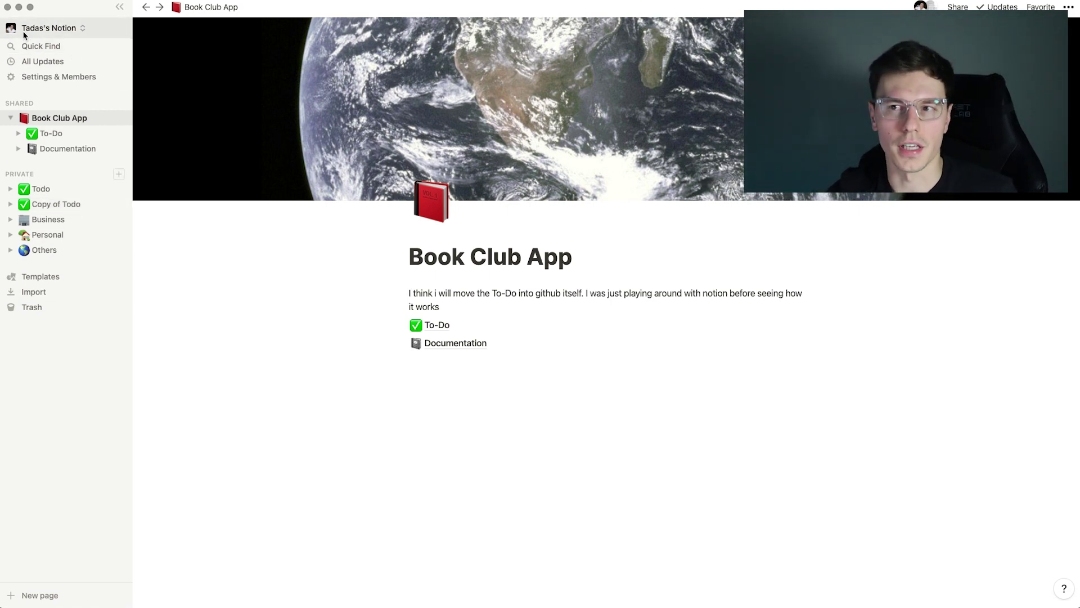
# Step: Turn on dark mode in Settings & Members, then bring up the Templates gallery
pyautogui.click(54, 78)
pyautogui.click(363, 337)
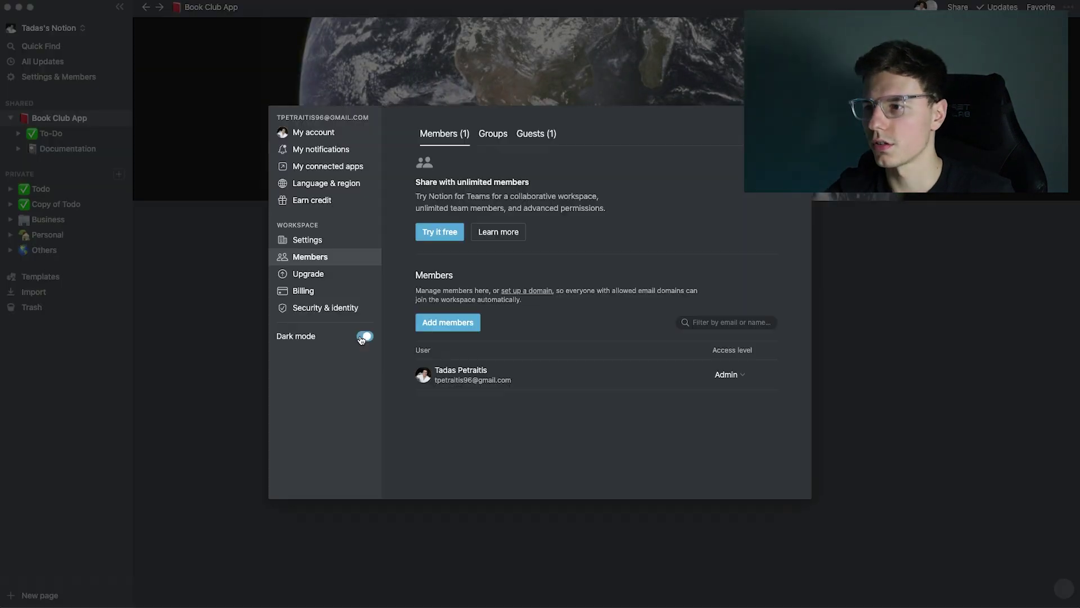
pyautogui.click(236, 315)
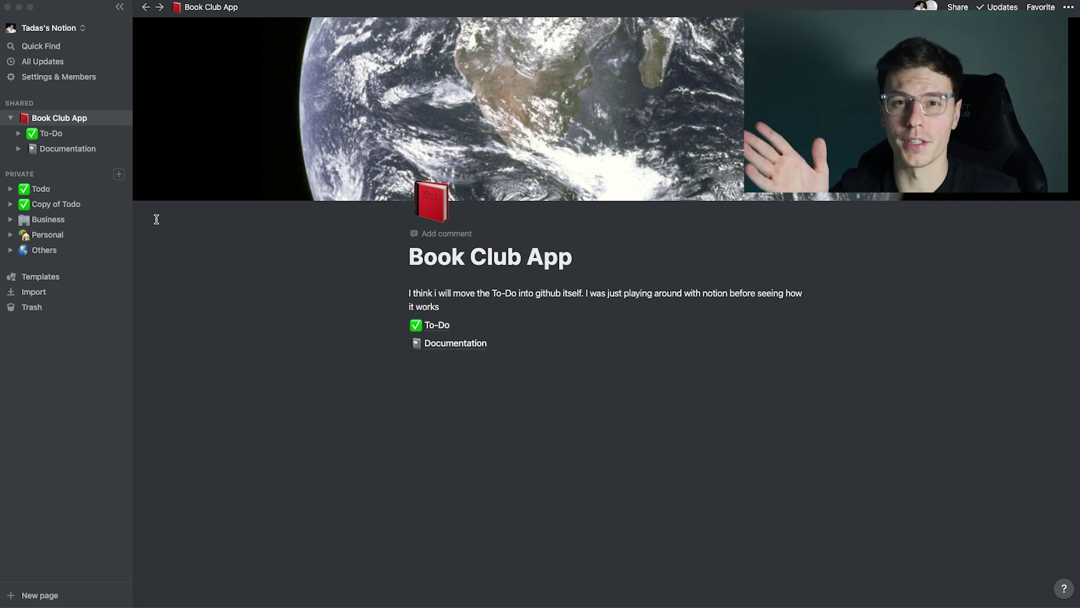
pyautogui.click(53, 278)
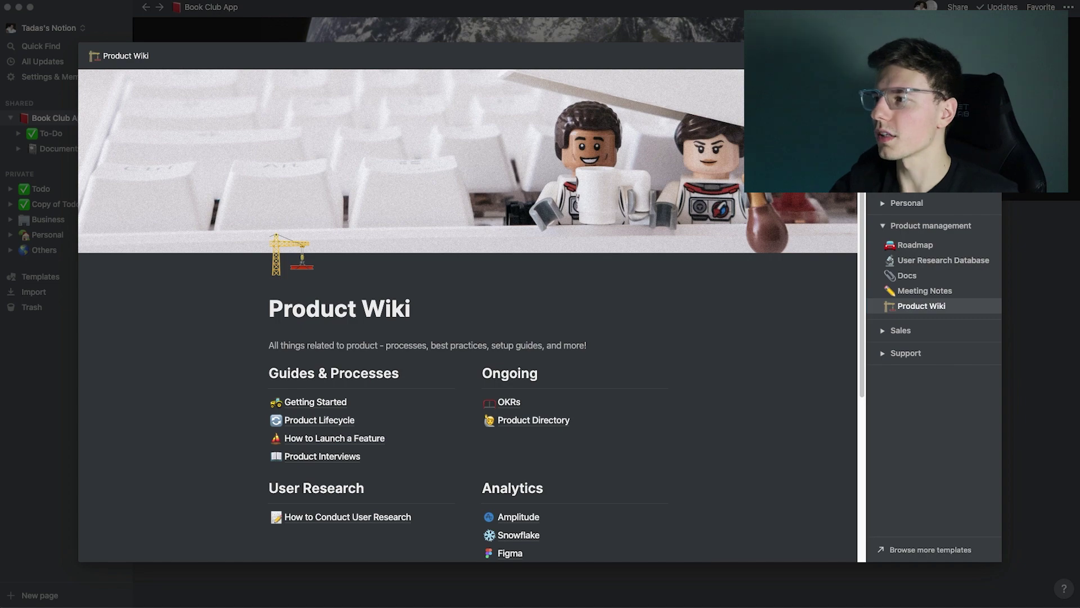
# Step: Preview the Roadmap template and open the first User Research interviewee session
pyautogui.scroll(3, 934, 371)
pyautogui.click(915, 327)
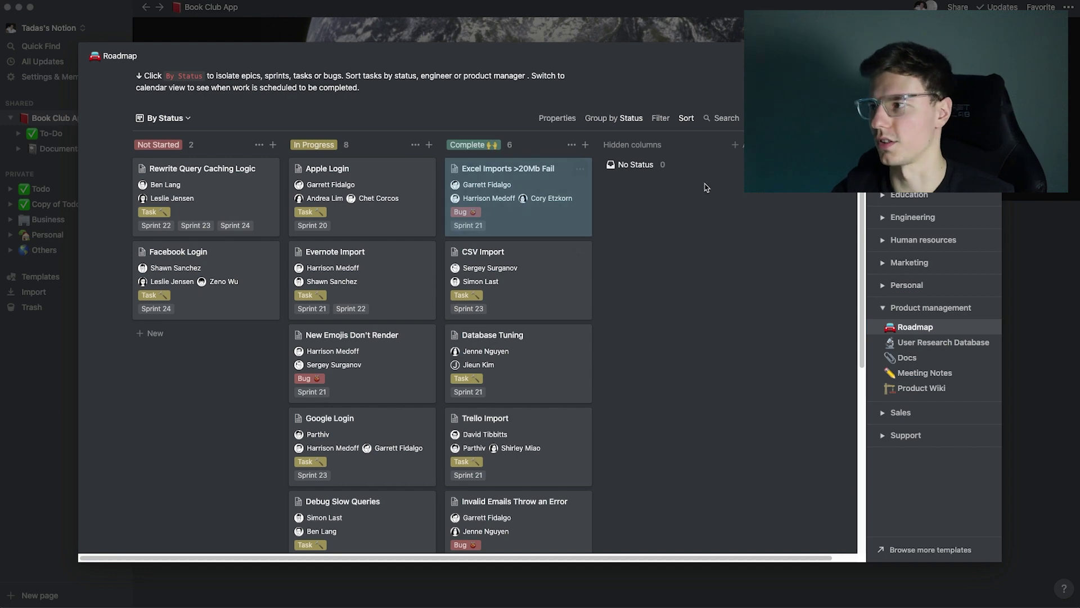
pyautogui.press('Down')
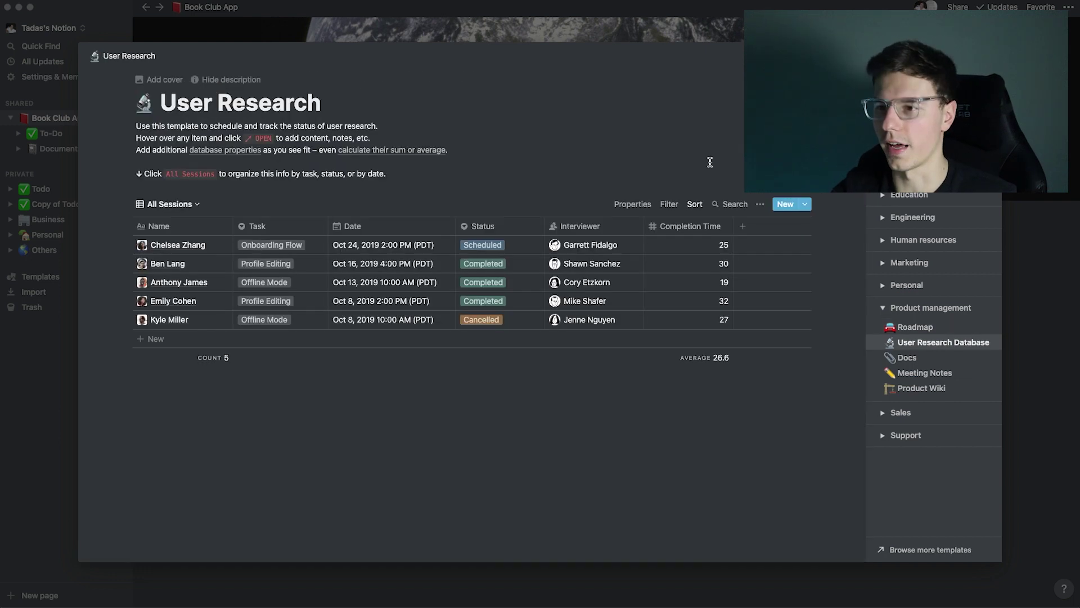
pyautogui.click(209, 245)
pyautogui.scroll(-8, 378, 413)
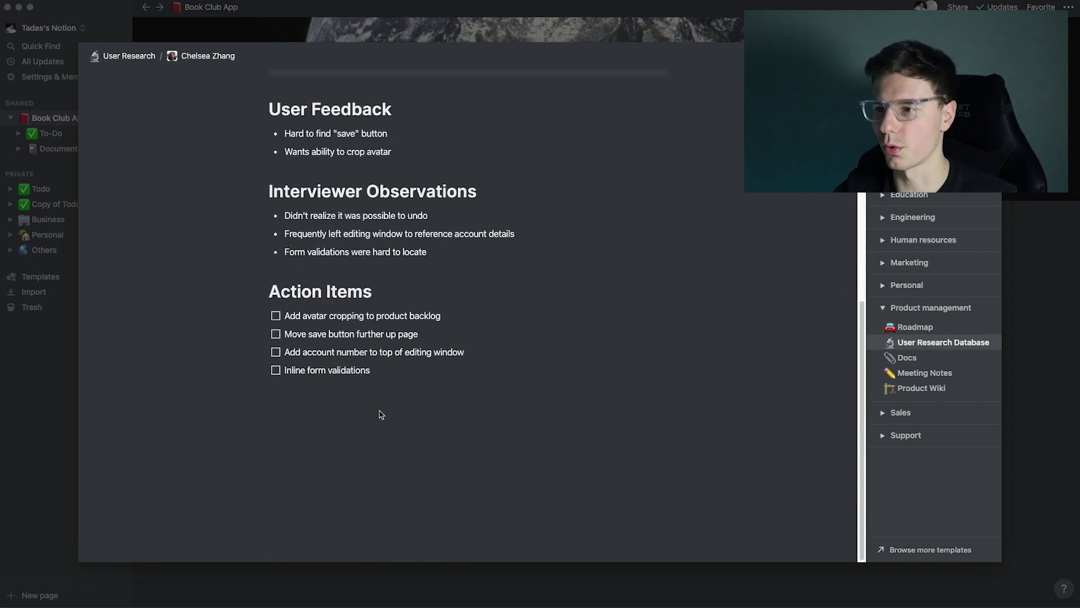
pyautogui.scroll(7, 379, 412)
pyautogui.scroll(2, 379, 415)
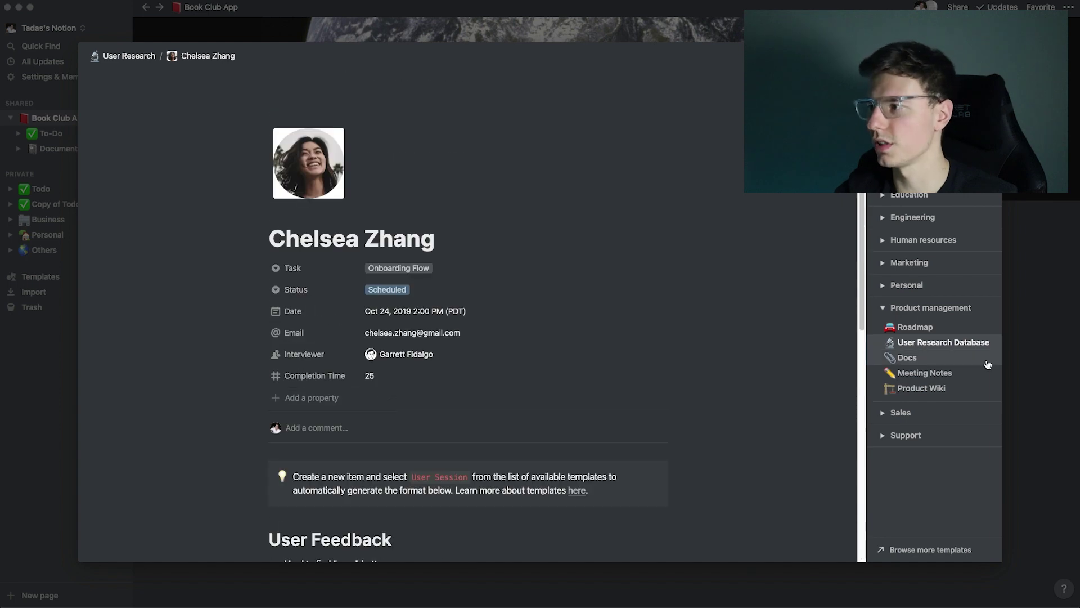
# Step: Preview the Meeting Notes and Design System templates, then close the gallery and add a private page
pyautogui.click(925, 373)
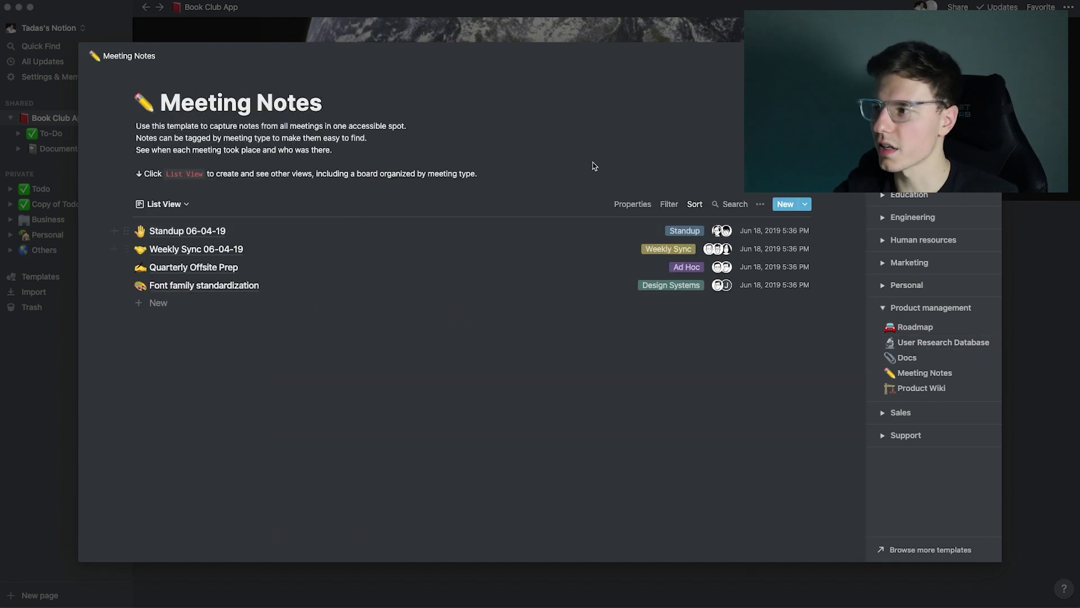
pyautogui.click(917, 169)
pyautogui.scroll(-3, 367, 409)
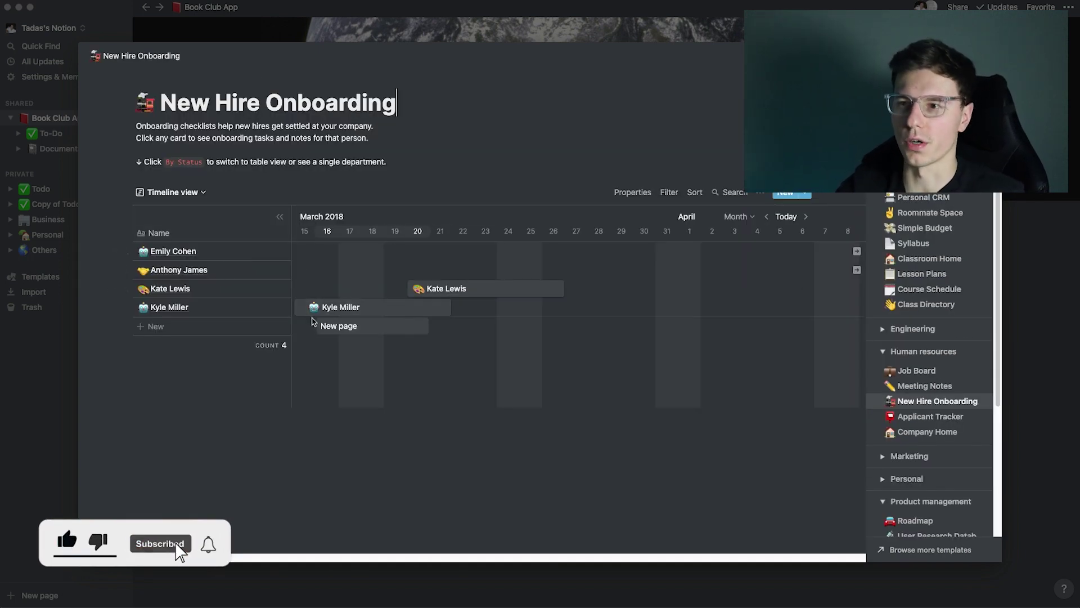
pyautogui.hscroll(15, 441, 325)
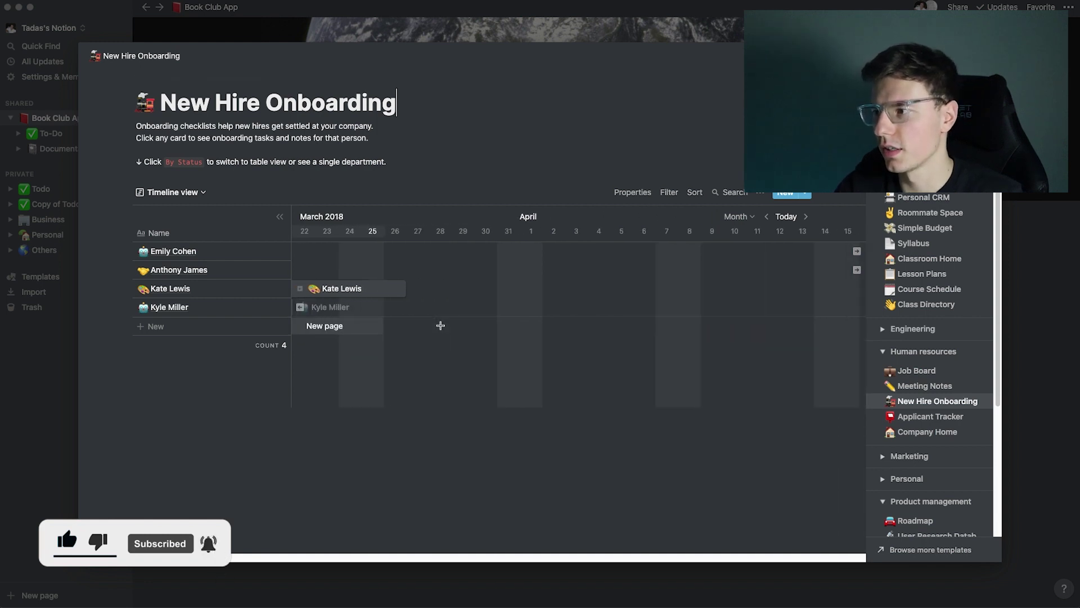
pyautogui.hscroll(5, 619, 274)
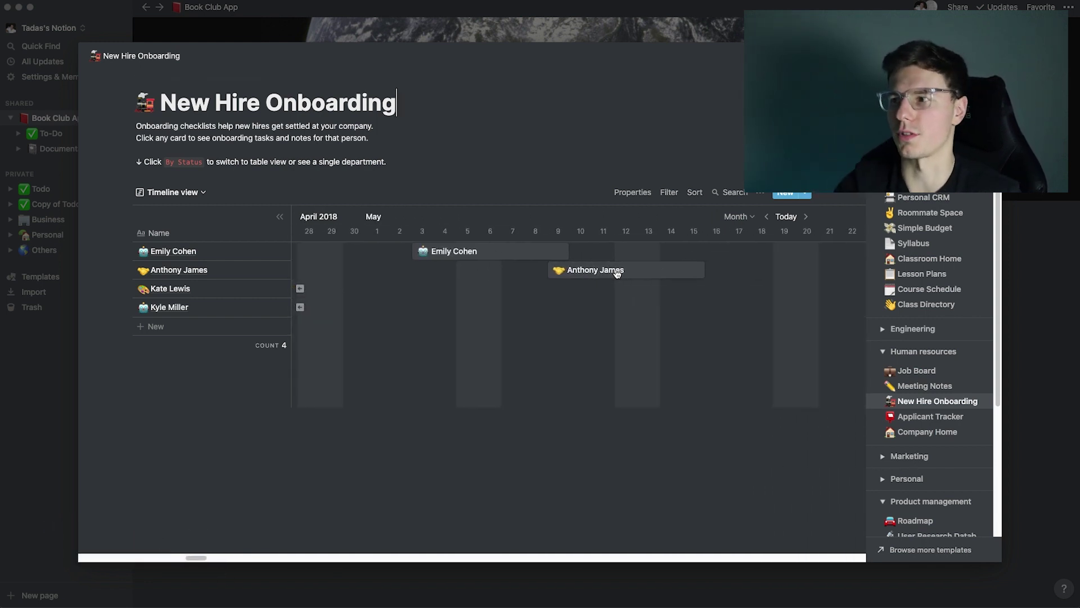
pyautogui.press('Escape')
pyautogui.click(117, 175)
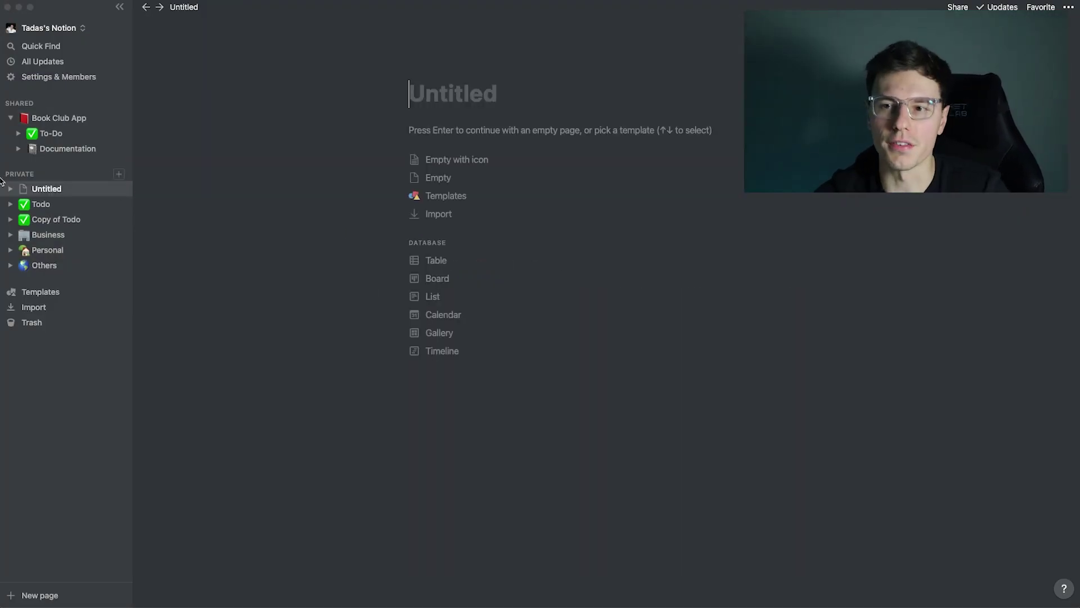
# Step: Expand and collapse the Todo, Copy of Todo and Business pages in the sidebar
pyautogui.click(11, 204)
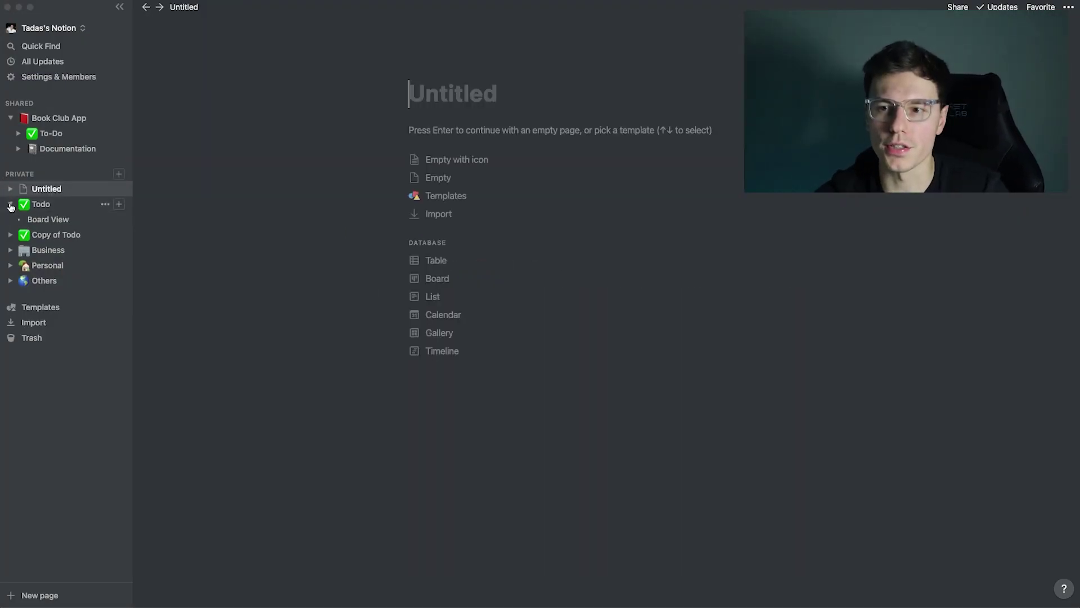
pyautogui.click(11, 236)
pyautogui.click(11, 265)
pyautogui.click(10, 265)
pyautogui.click(10, 235)
pyautogui.click(10, 203)
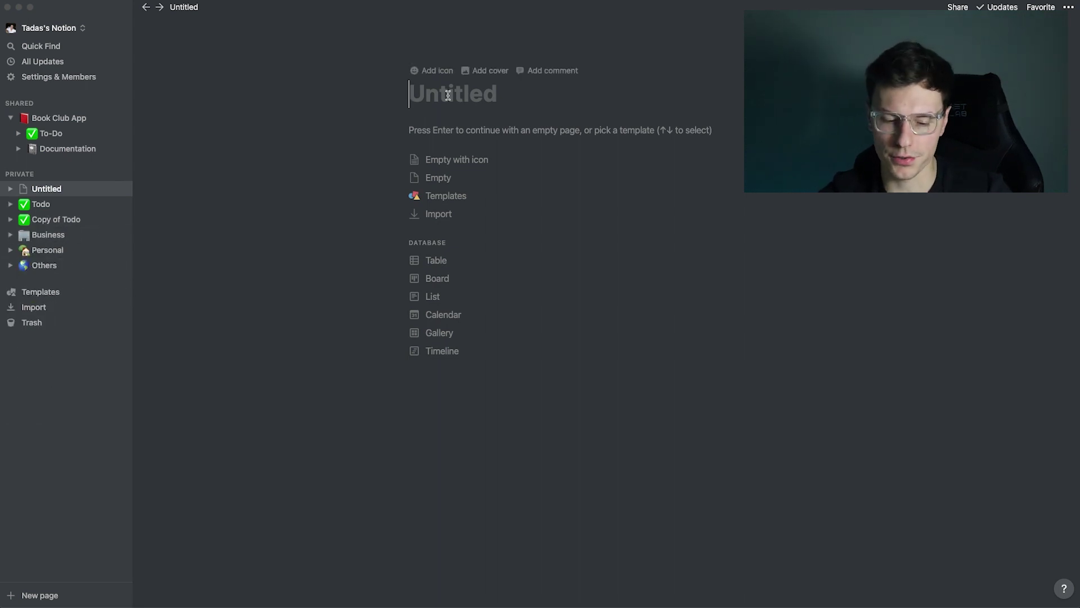
# Step: Title the new page 'Demo' and give it a green check mark icon and a cover
pyautogui.click(448, 95)
pyautogui.write('Demo')
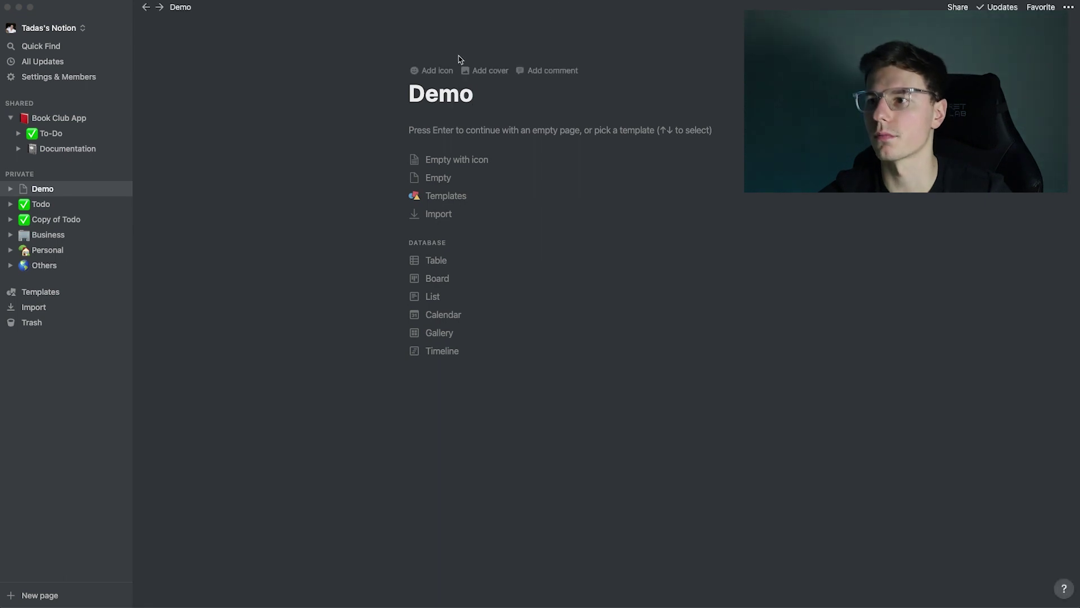
pyautogui.click(435, 75)
pyautogui.click(436, 118)
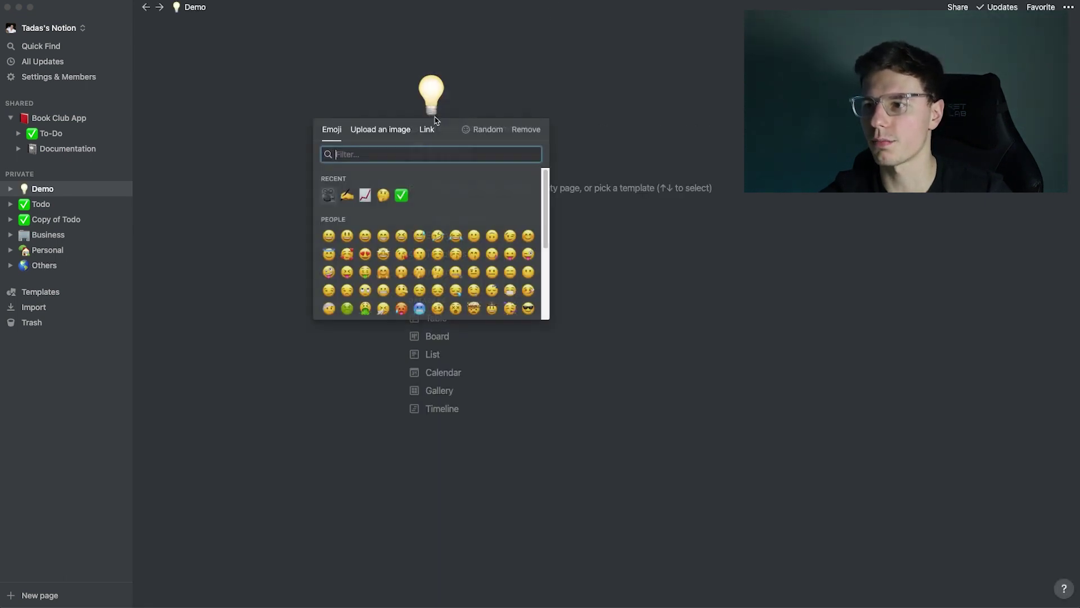
pyautogui.click(401, 194)
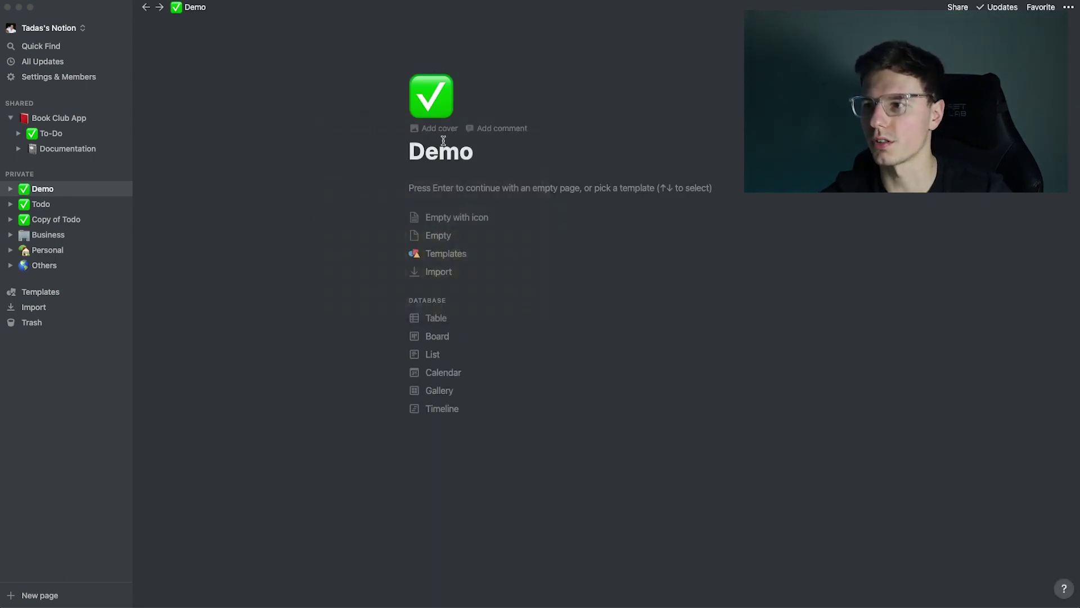
pyautogui.click(457, 128)
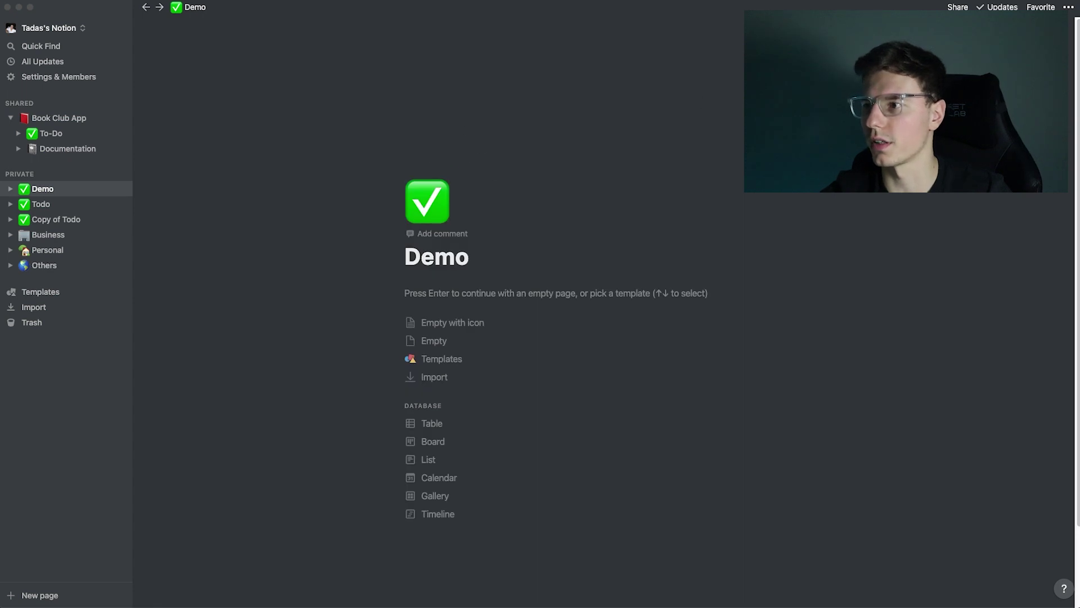
# Step: Post the comment 'hey check out this demo' on the Demo page
pyautogui.click(444, 233)
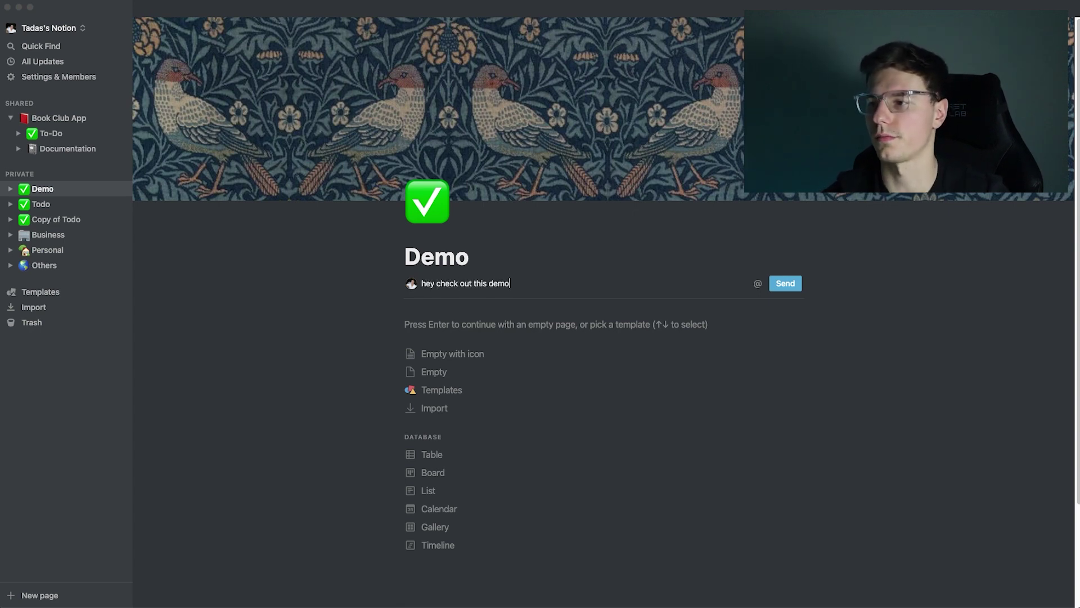
pyautogui.press('Return')
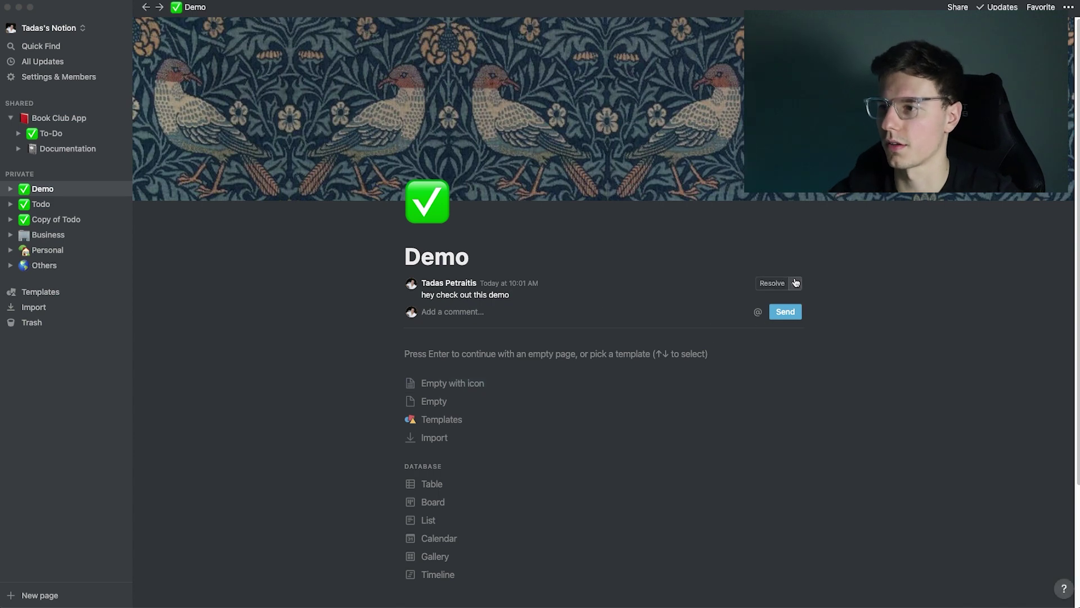
pyautogui.click(795, 283)
pyautogui.scroll(-2, 863, 235)
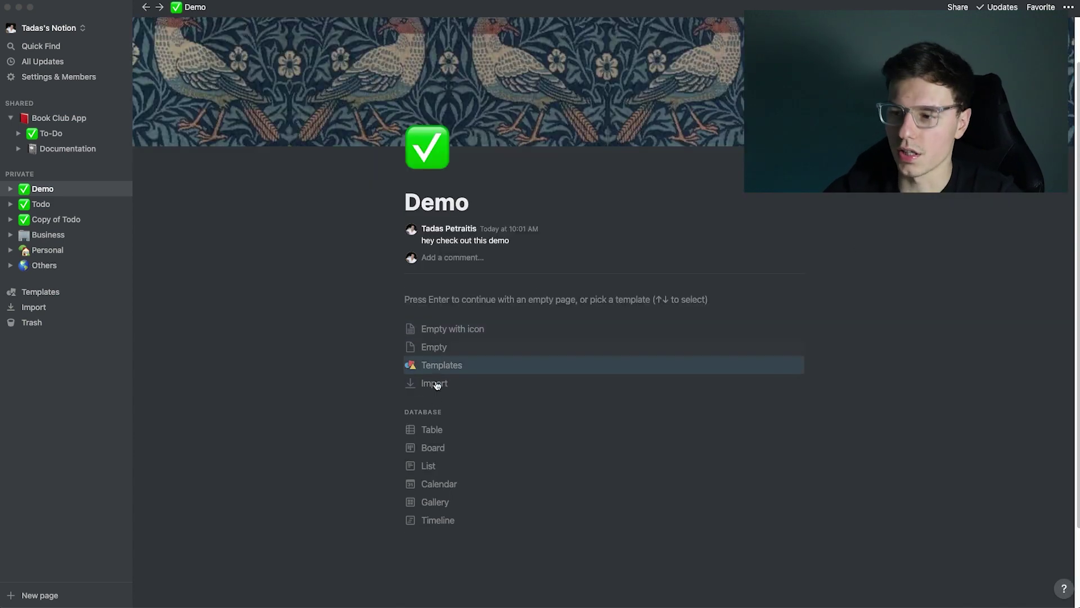
# Step: Start an empty page and add a 'First Heading' heading block
pyautogui.click(424, 301)
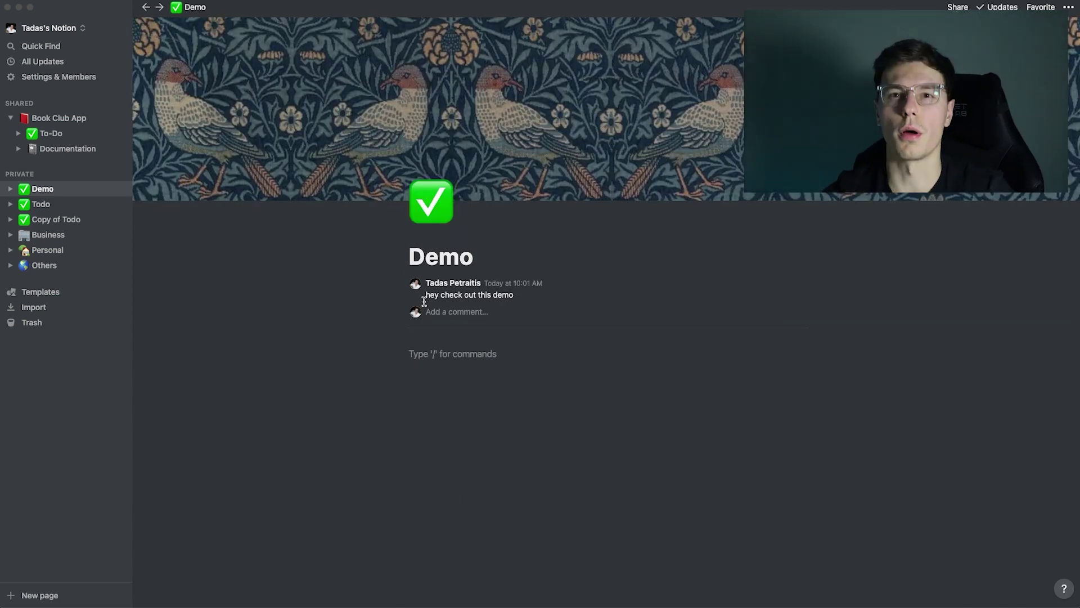
pyautogui.write('/')
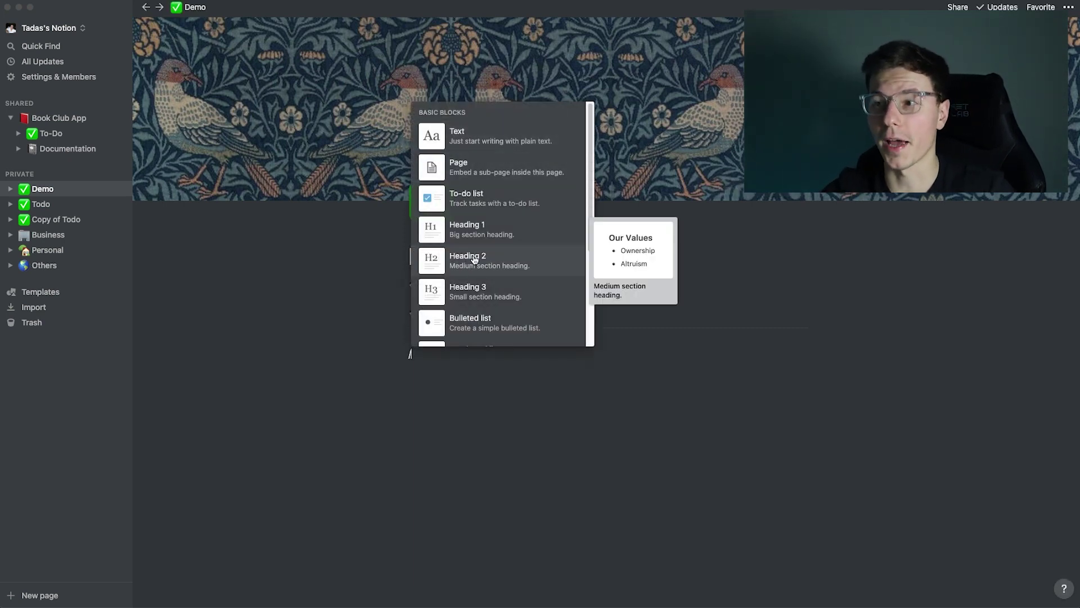
pyautogui.scroll(-2, 459, 305)
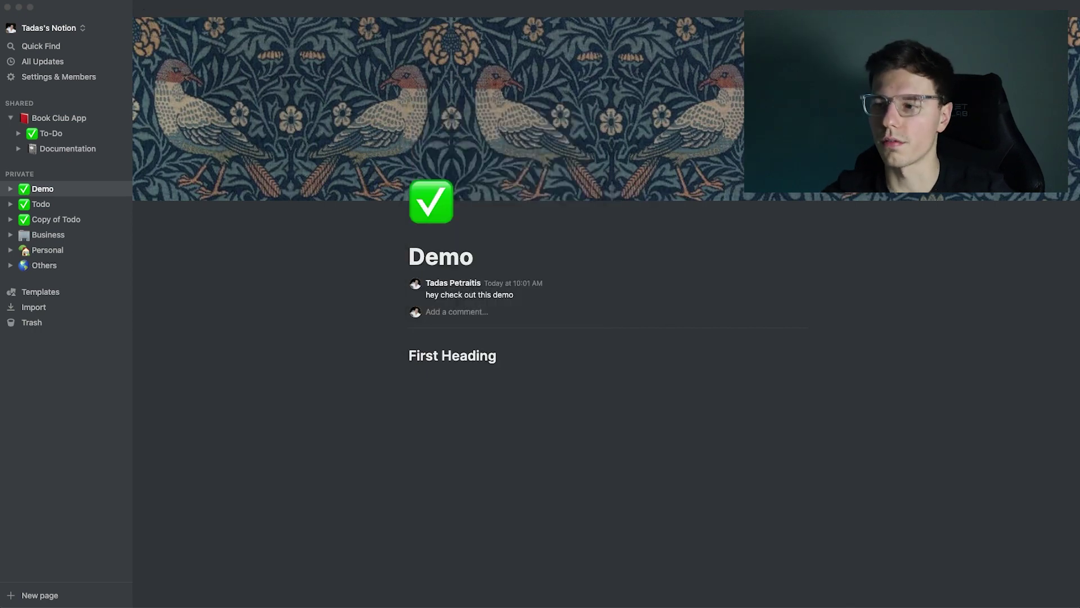
pyautogui.press('Return')
# Step: Add a 1–3 bulleted list followed by the quote 'hey this is a quote'
pyautogui.write('/')
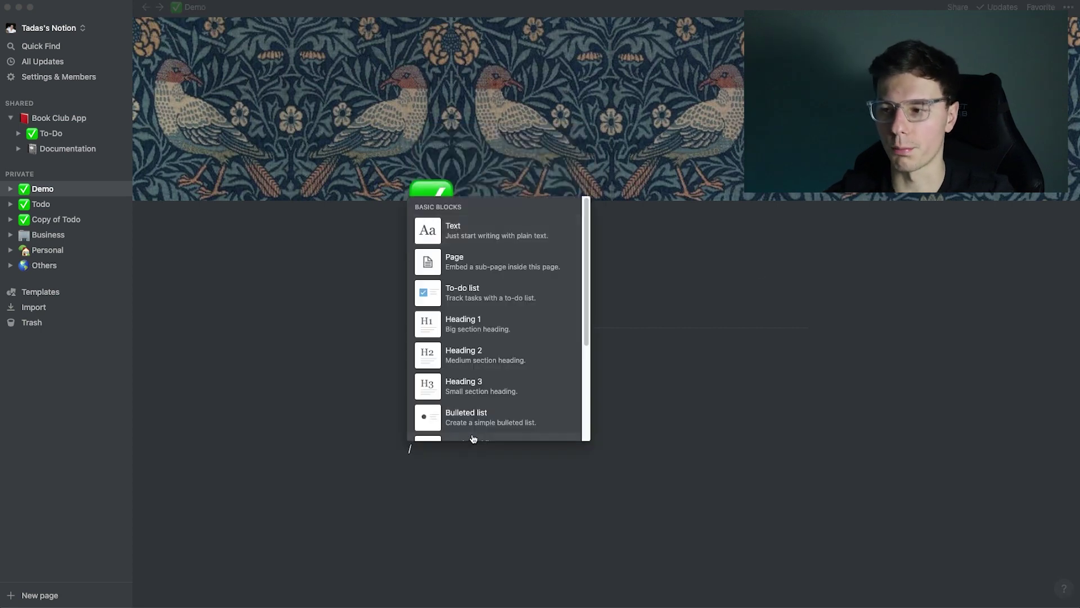
pyautogui.click(467, 420)
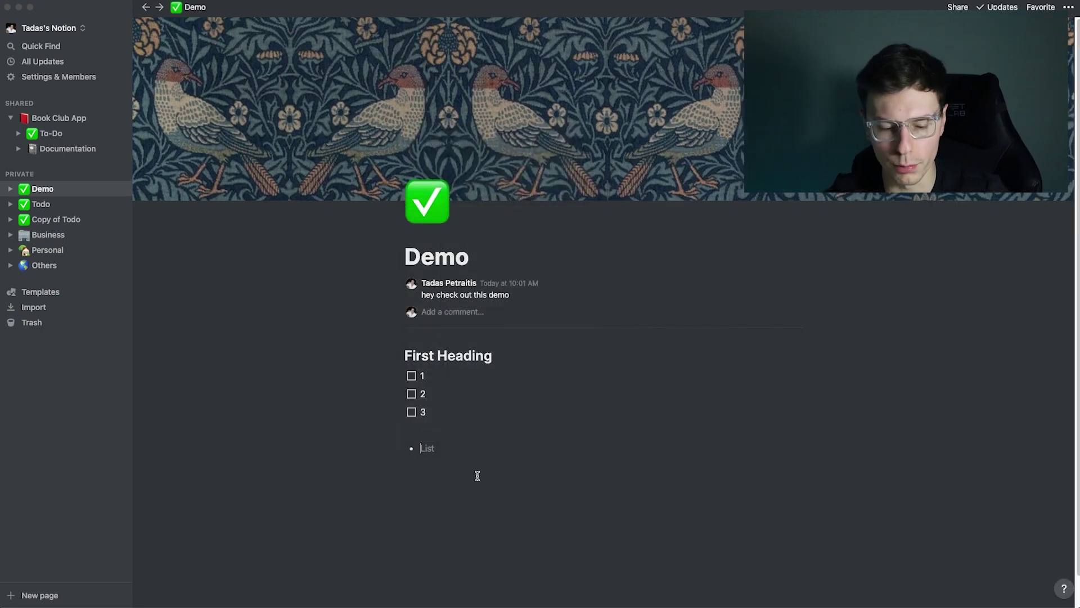
pyautogui.write('1')
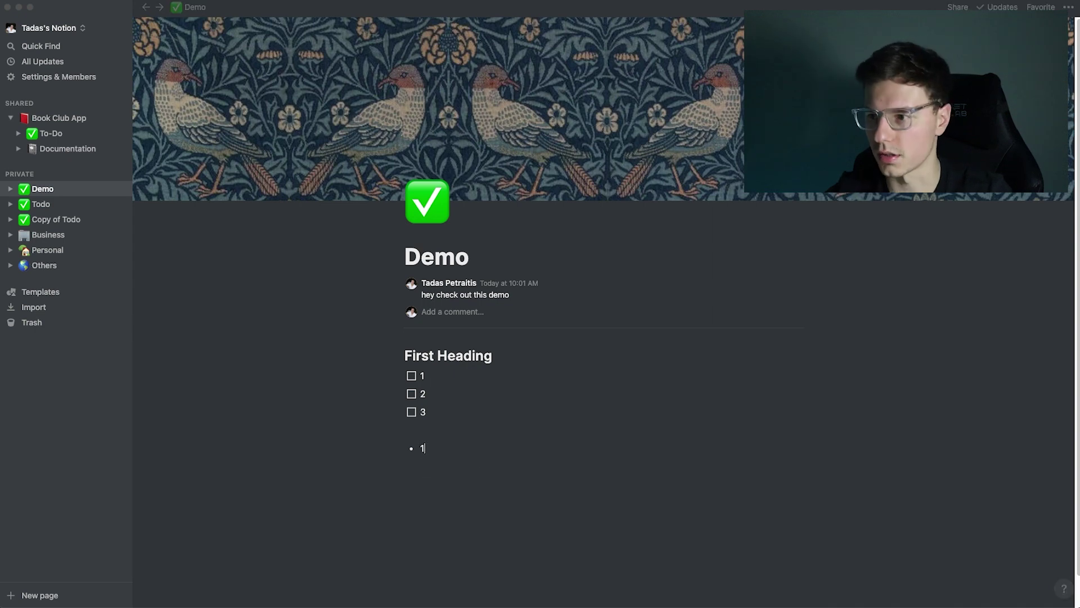
pyautogui.press('Return')
pyautogui.write('2')
pyautogui.press('Return')
pyautogui.write('3" ')
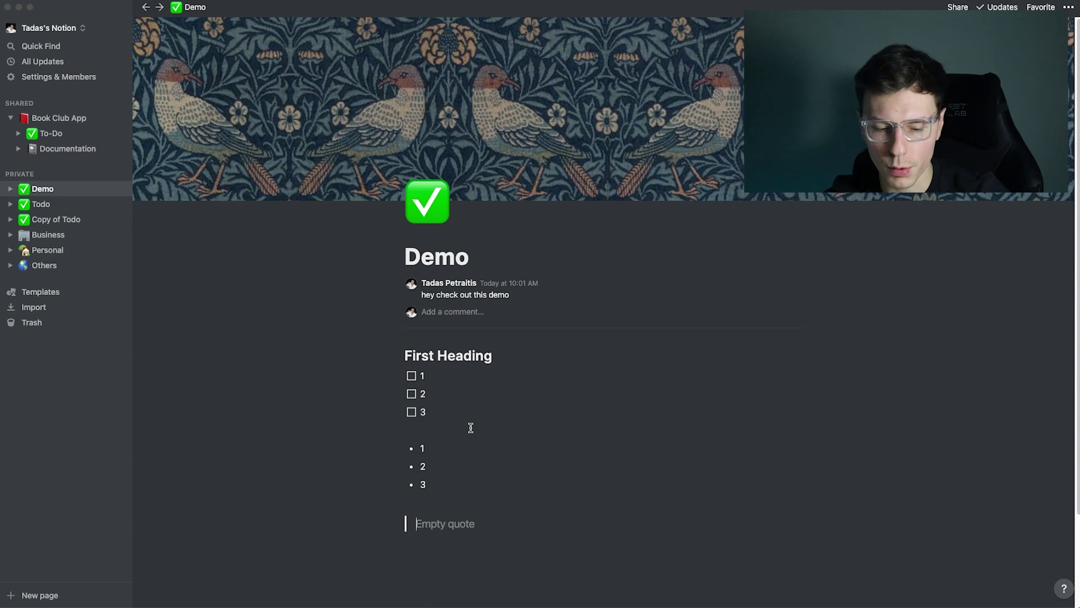
pyautogui.write('hey this is a quote')
pyautogui.press('Return')
# Step: Browse the / block menu for the next block and return to the line below the checklist
pyautogui.write('/')
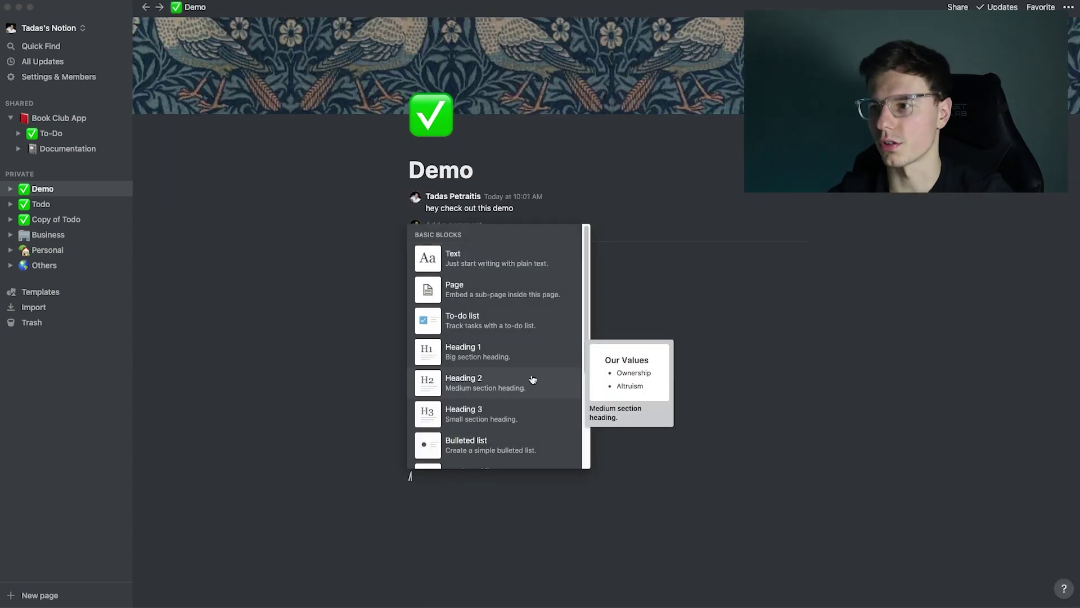
pyautogui.scroll(-5, 533, 379)
pyautogui.scroll(-3, 533, 380)
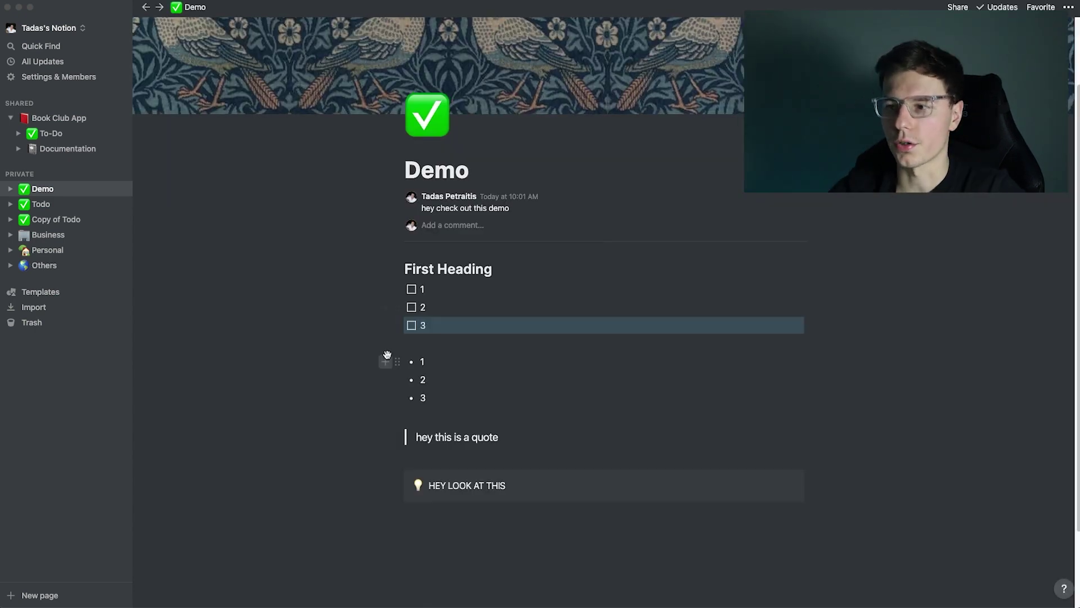
pyautogui.click(493, 350)
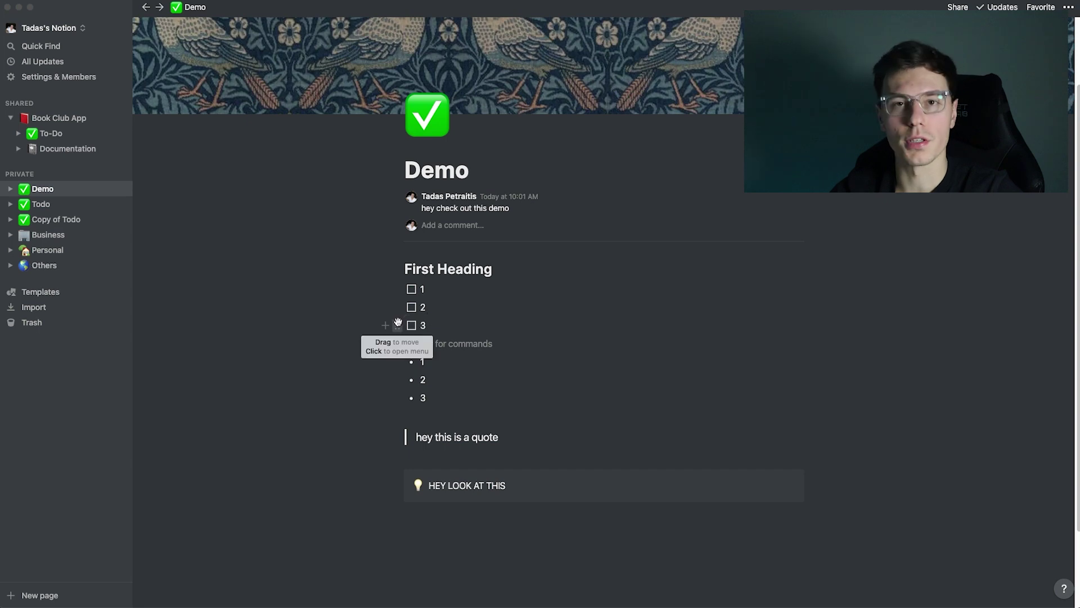
pyautogui.click(398, 325)
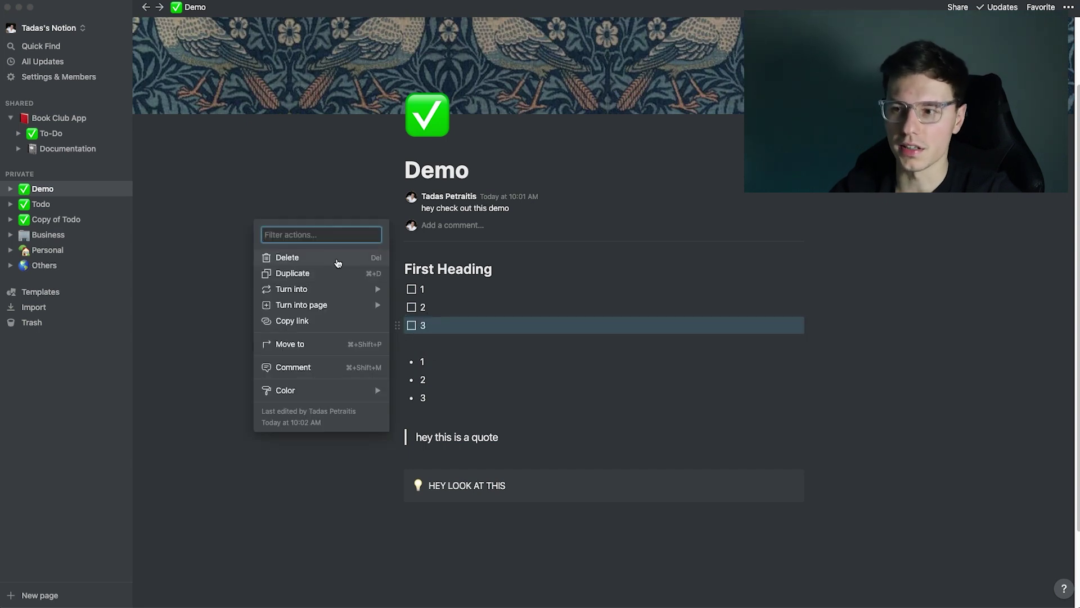
pyautogui.moveTo(324, 288)
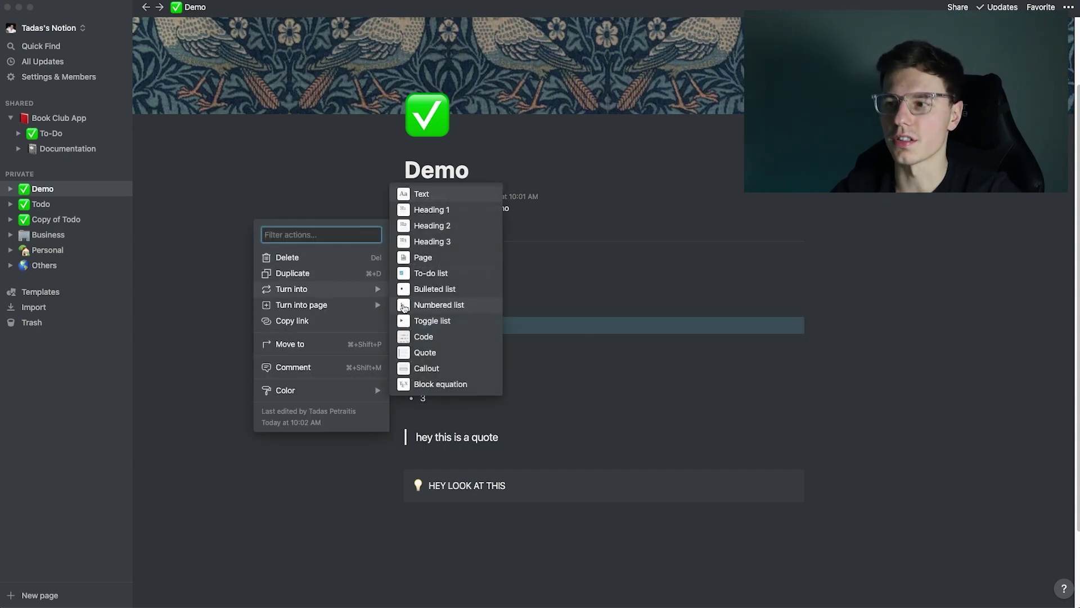
pyautogui.click(436, 305)
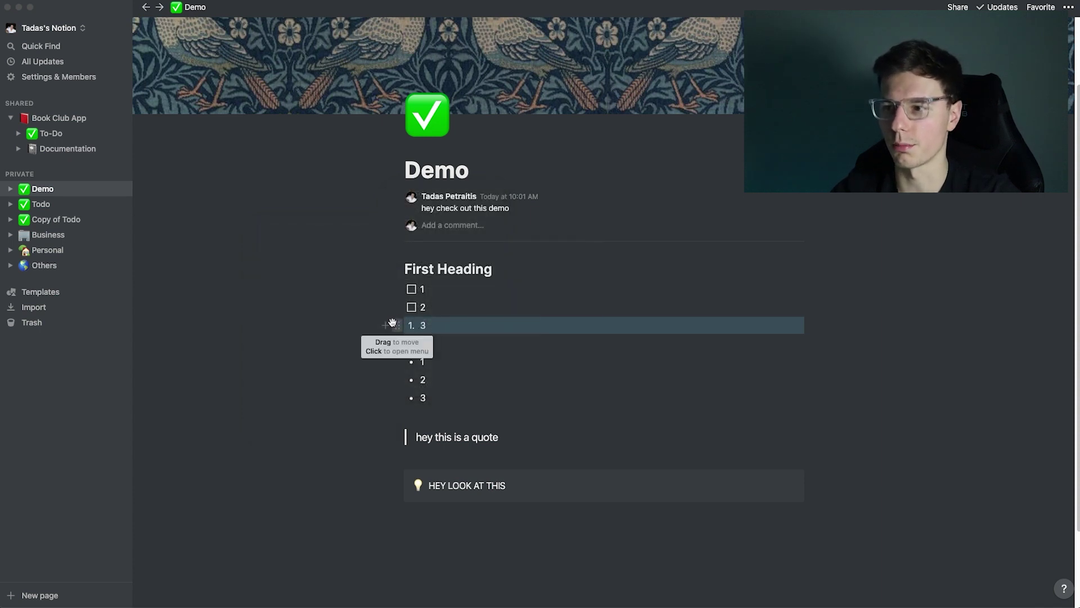
pyautogui.click(397, 324)
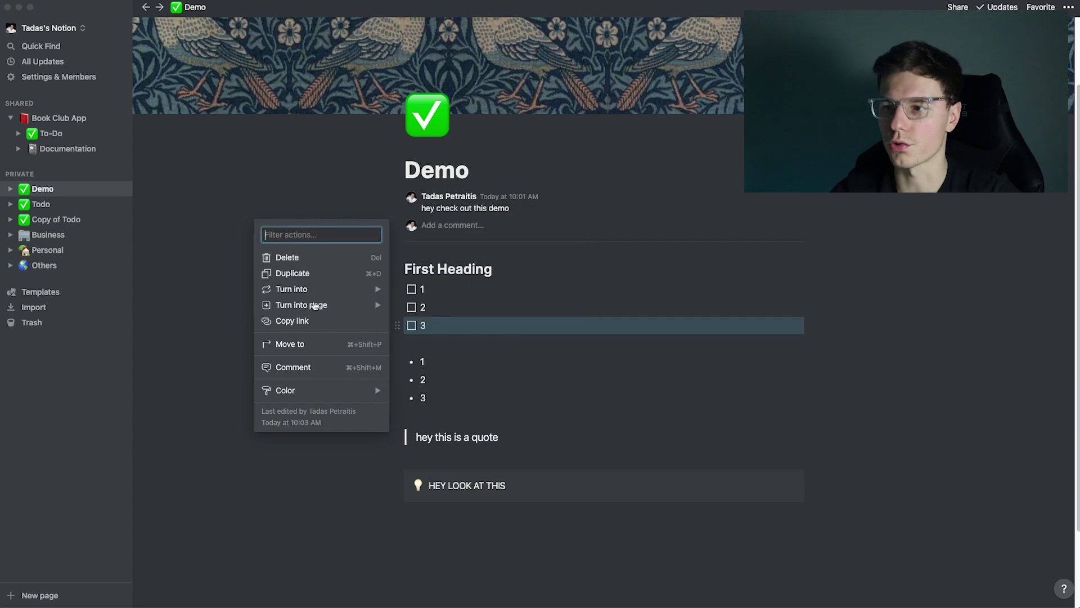
pyautogui.moveTo(320, 308)
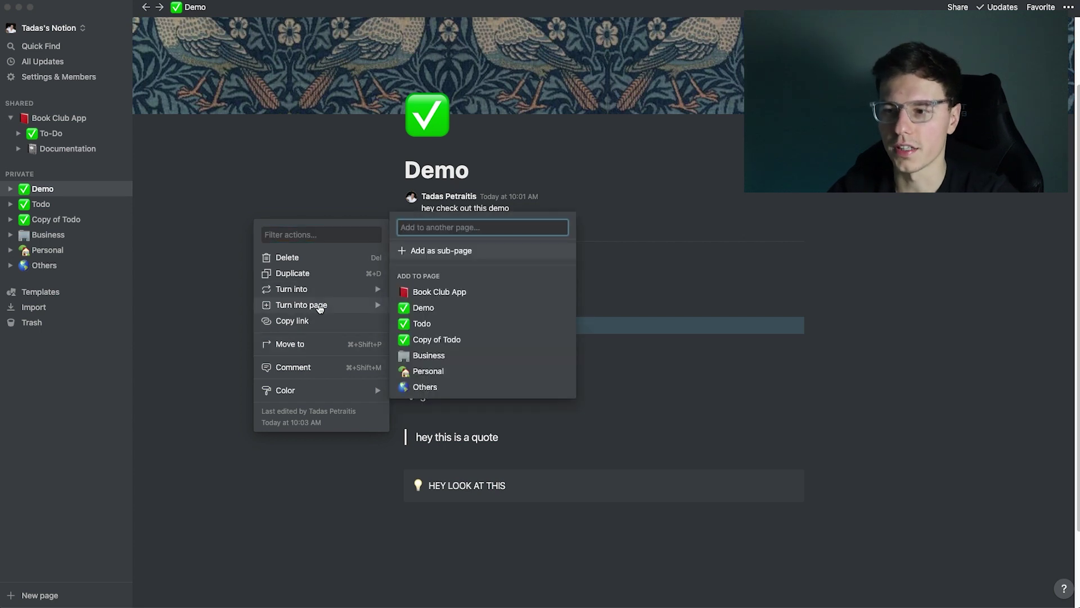
pyautogui.press('Escape')
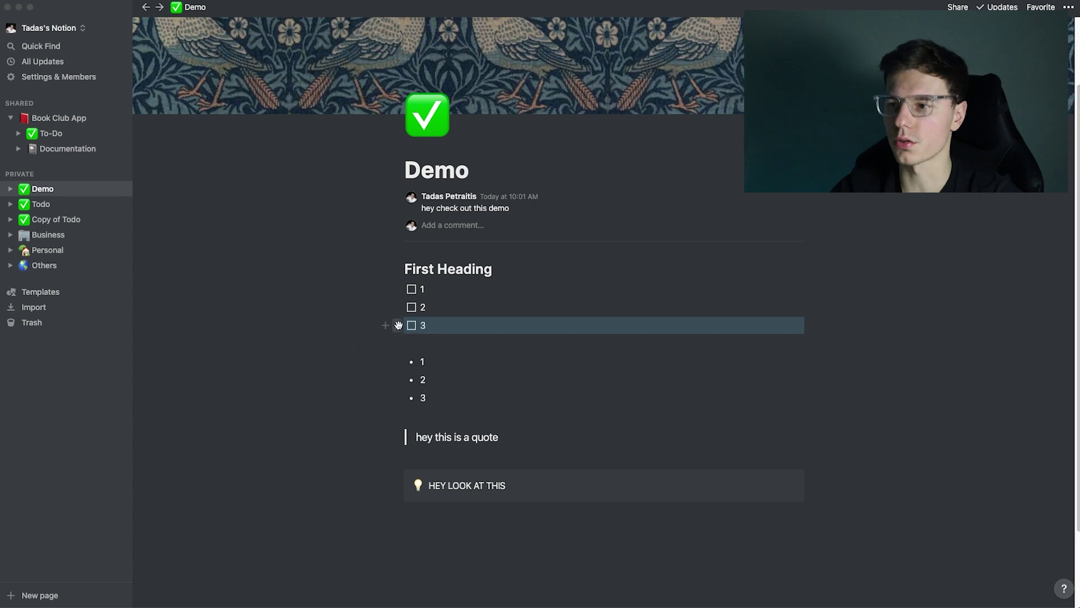
pyautogui.moveTo(398, 325)
pyautogui.mouseDown()
pyautogui.moveTo(398, 283)
pyautogui.moveTo(399, 307)
pyautogui.mouseUp()
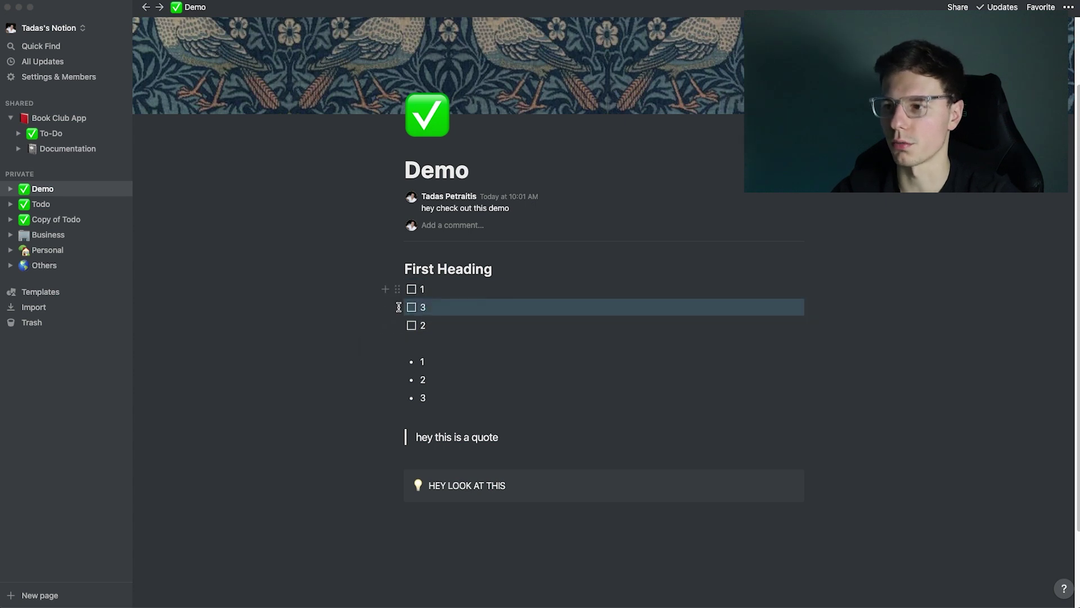
# Step: Drag the bullet list and quote beside the checklist as second and third columns
pyautogui.moveTo(398, 361); pyautogui.dragTo(944, 283)
pyautogui.moveTo(813, 287); pyautogui.dragTo(805, 288)
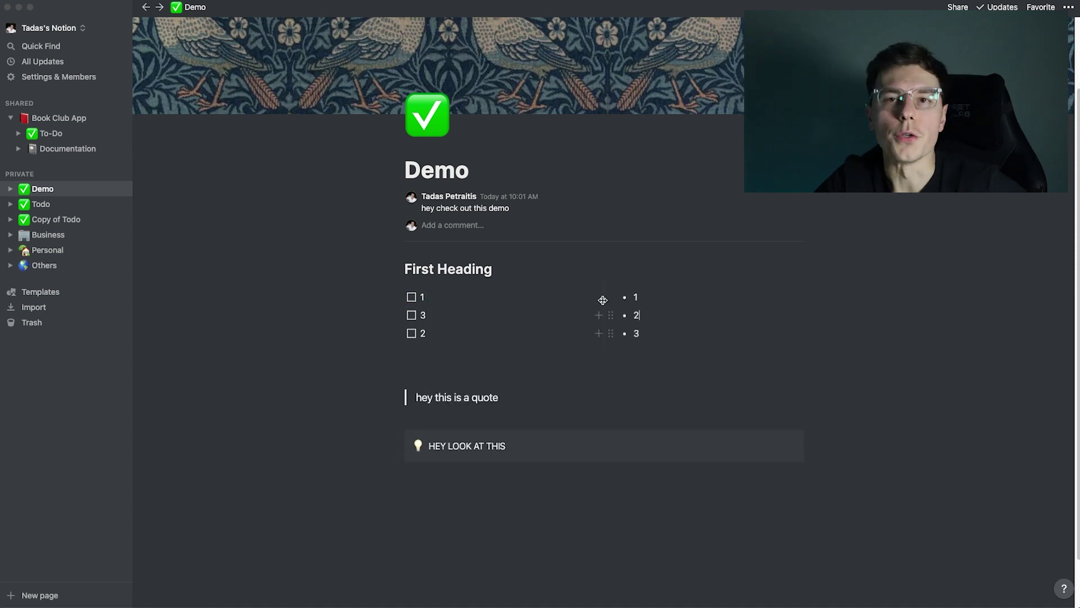
pyautogui.moveTo(396, 398); pyautogui.dragTo(829, 304)
# Step: Set the caret below the callout, then begin removing the Demo page from the sidebar
pyautogui.click(777, 362)
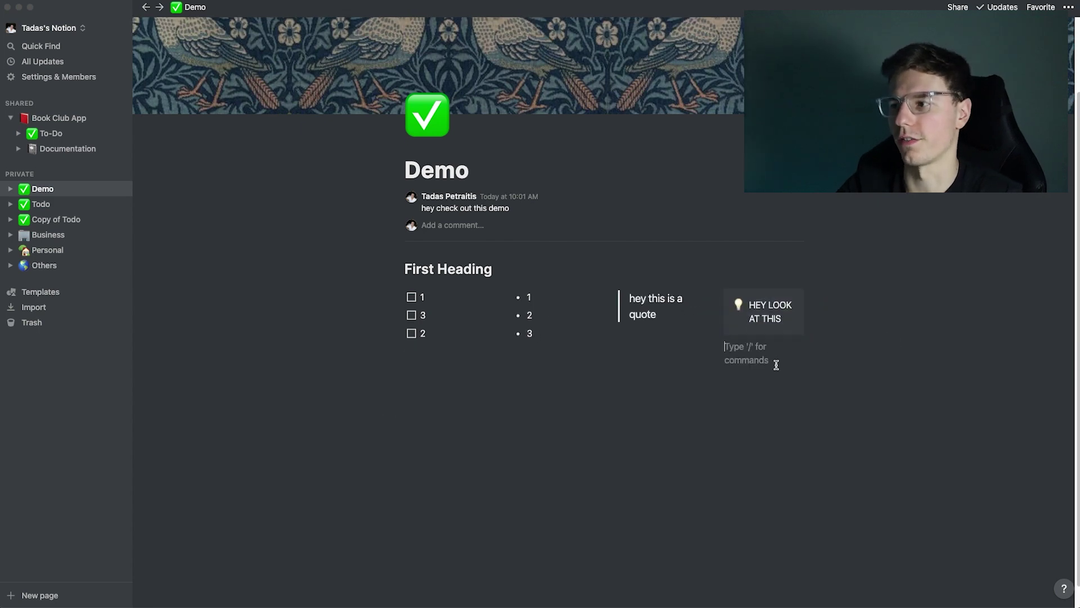
pyautogui.scroll(-1, 776, 362)
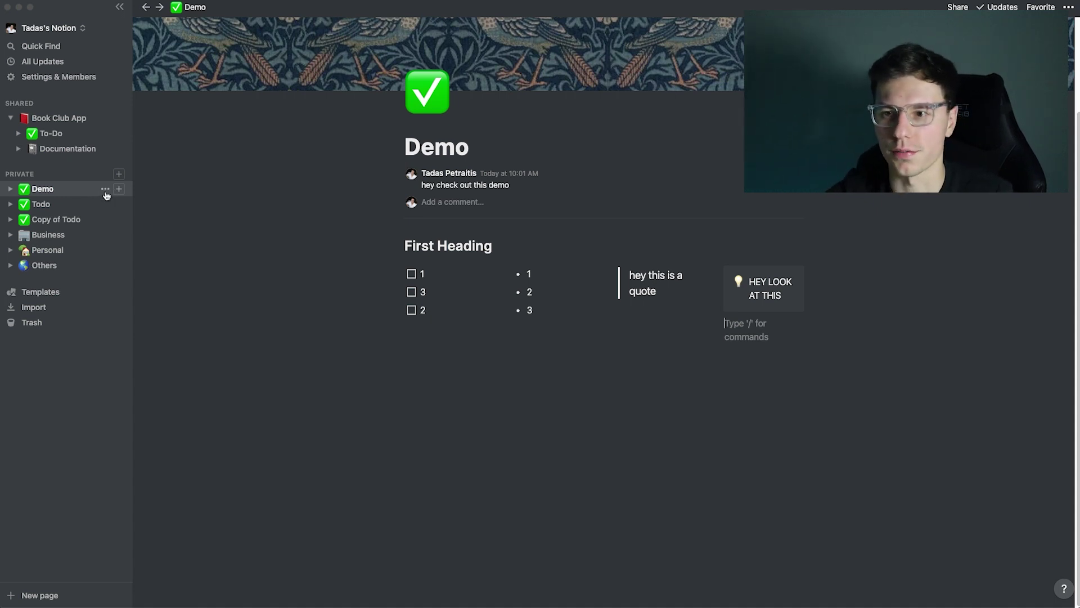
pyautogui.click(7, 117)
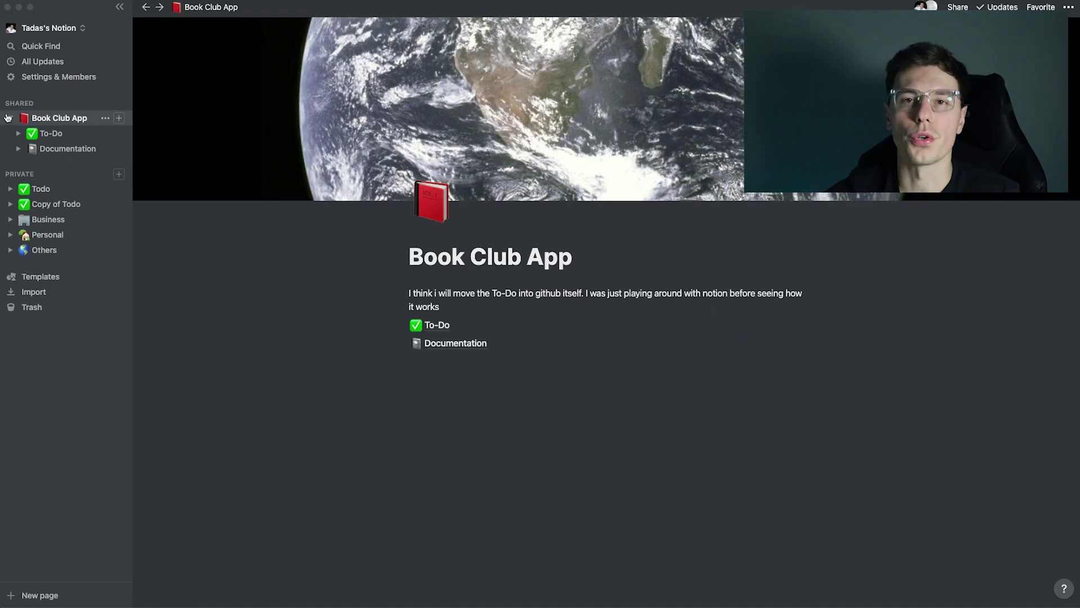
# Step: Open Book Club App's To-Do and Documentation pages, then the Copy of Todo board
pyautogui.click(57, 134)
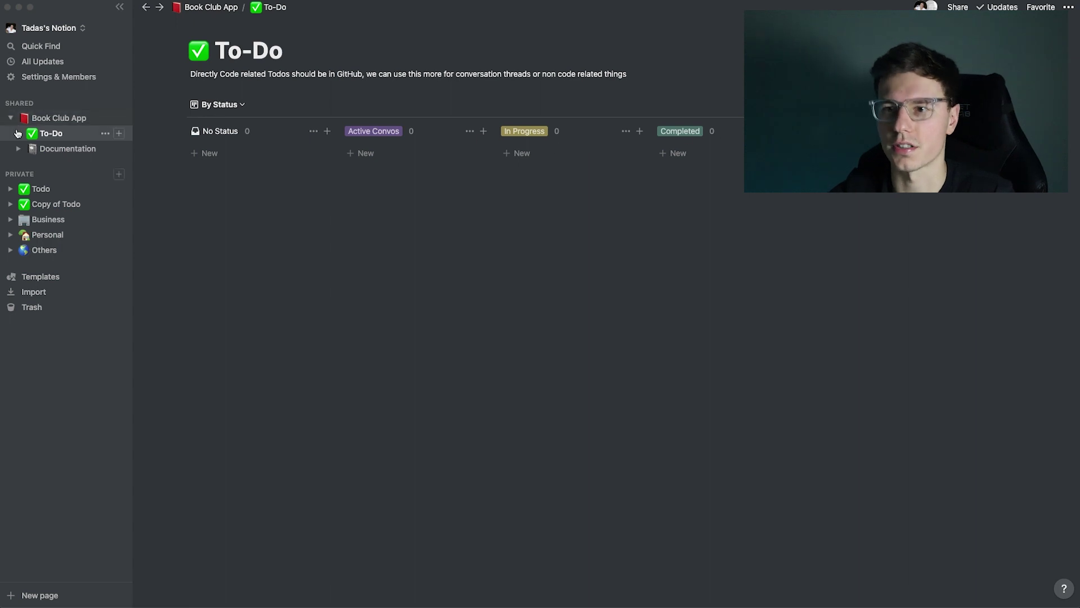
pyautogui.click(68, 148)
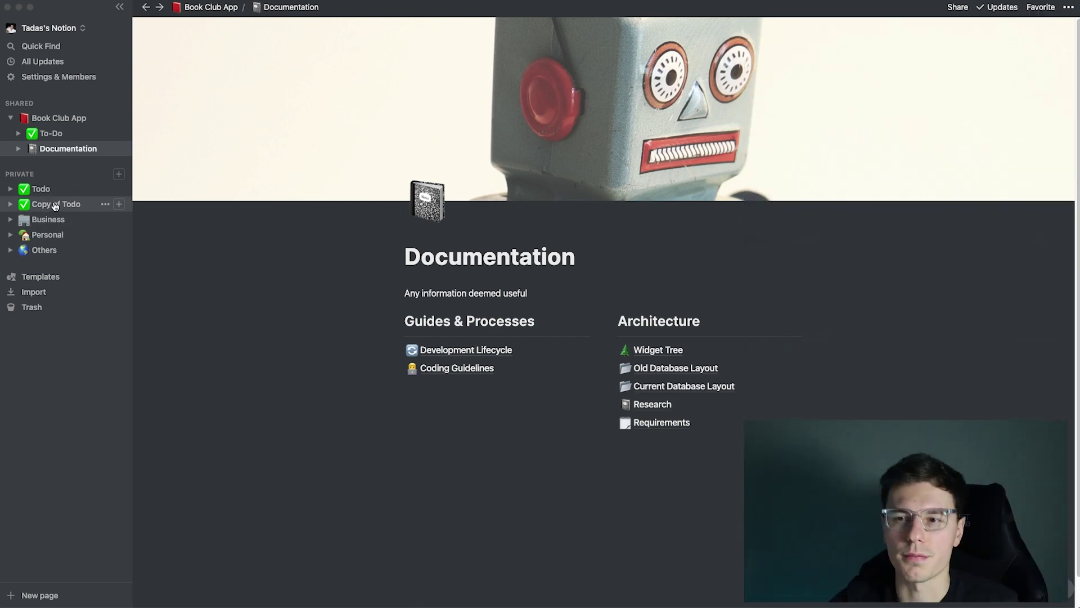
pyautogui.click(55, 206)
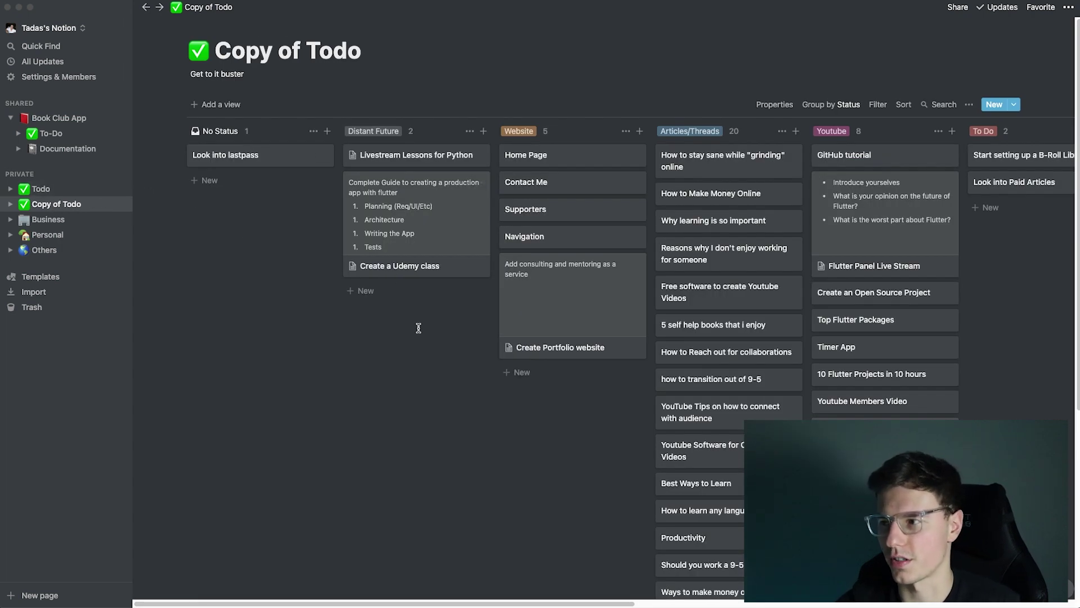
# Step: Scroll back to the board's left edge and add a blank card atop the No Status column
pyautogui.scroll(-2, 593, 428)
pyautogui.hscroll(15, 594, 431)
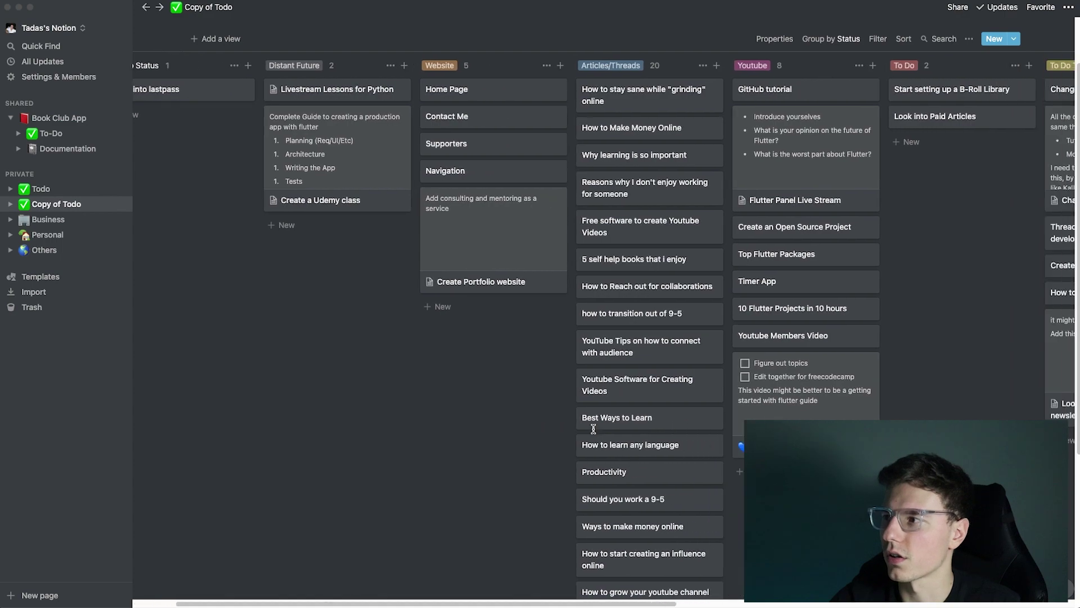
pyautogui.hscroll(-15, 593, 431)
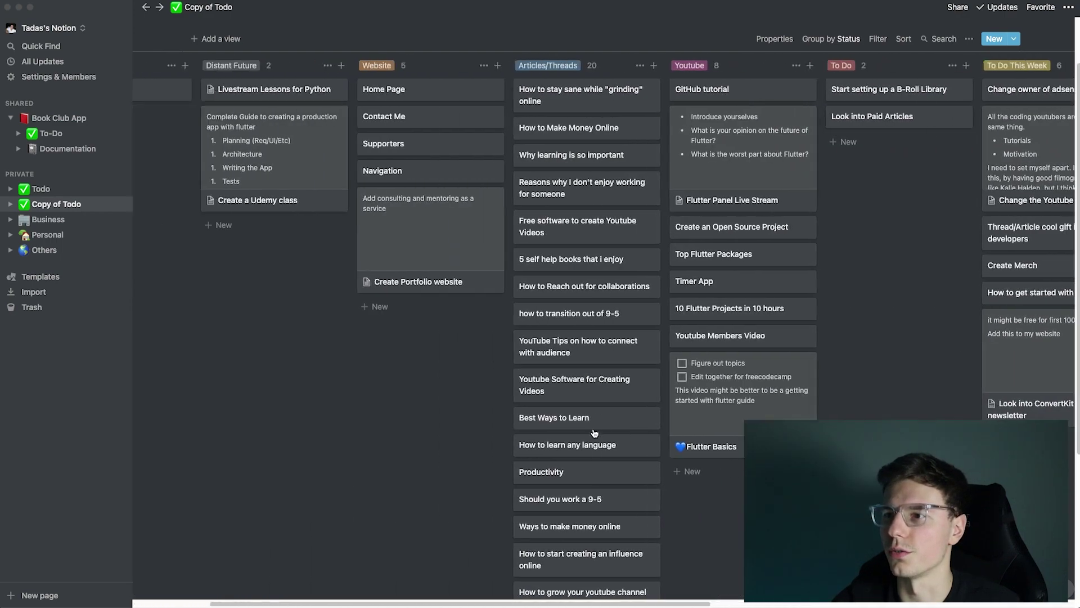
pyautogui.scroll(2, 593, 429)
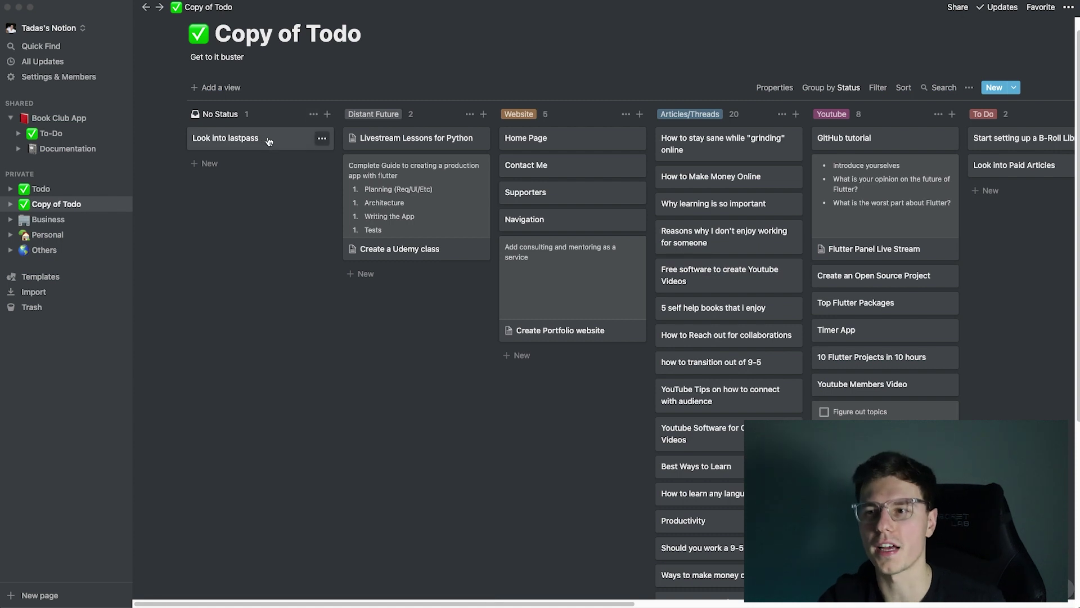
pyautogui.click(327, 115)
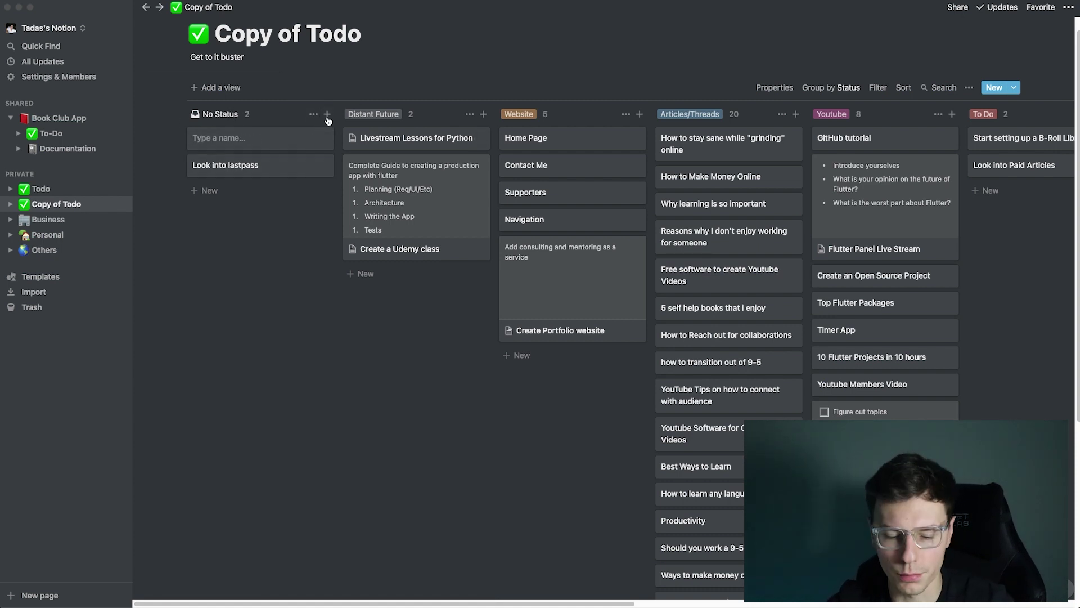
# Step: Create a 'quick thought' card and drag it across the board into the To Do column
pyautogui.write('quick tho')
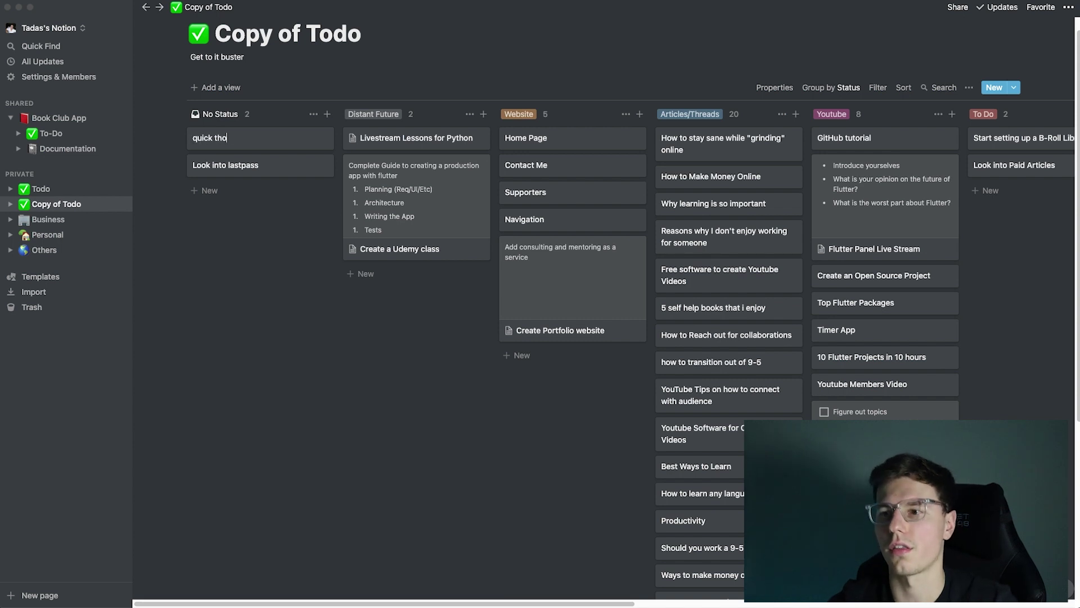
pyautogui.write('ught')
pyautogui.press('Return')
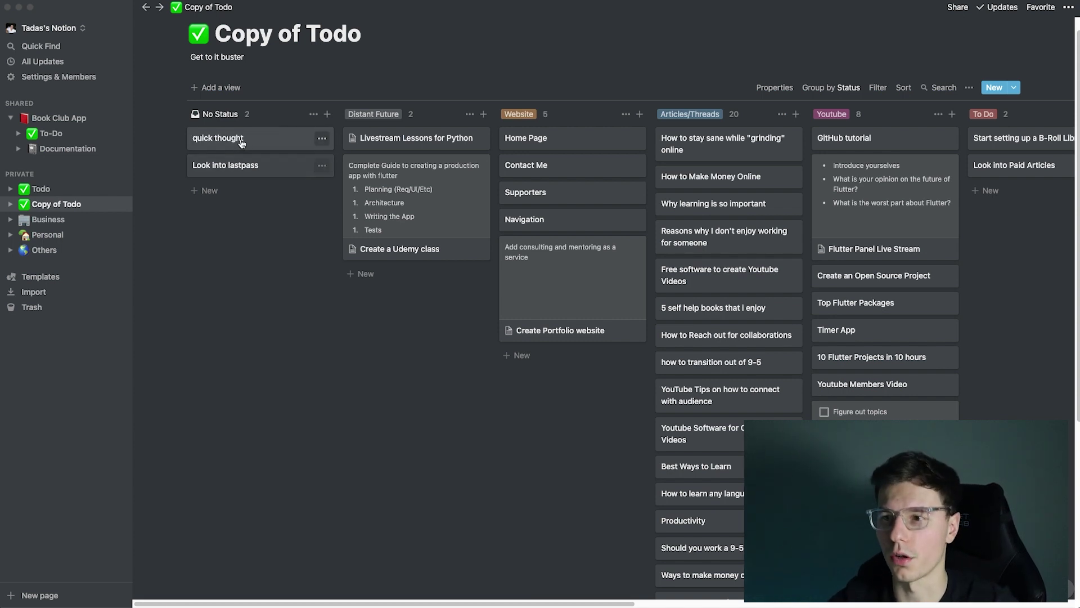
pyautogui.moveTo(287, 151); pyautogui.dragTo(693, 138)
pyautogui.hscroll(5, 616, 187)
pyautogui.moveTo(698, 208); pyautogui.dragTo(697, 210)
pyautogui.hscroll(5, 697, 210)
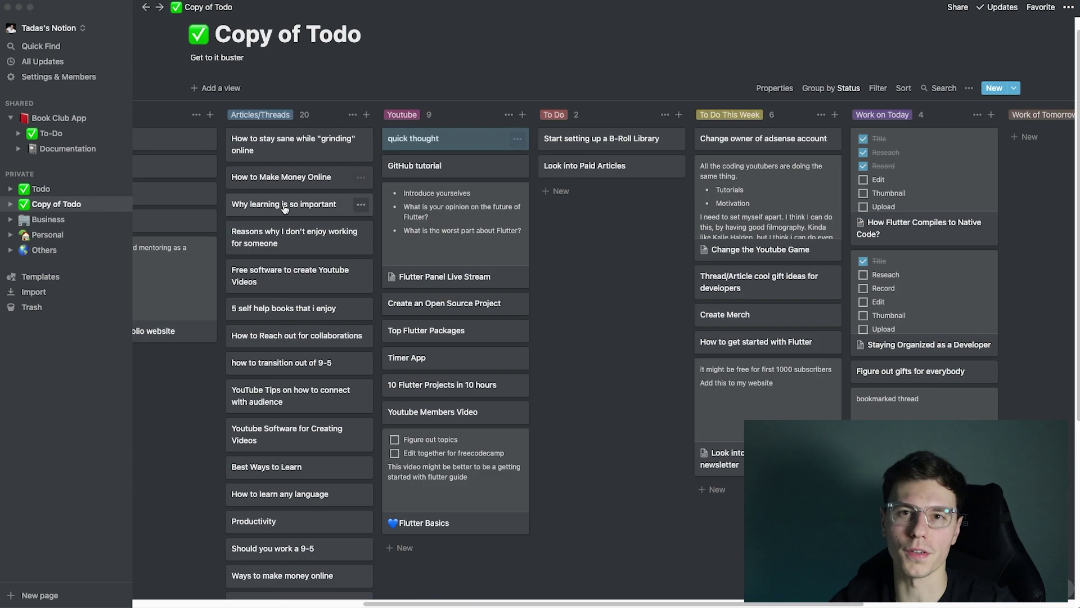
pyautogui.hscroll(-8, 284, 204)
pyautogui.hscroll(1, 284, 204)
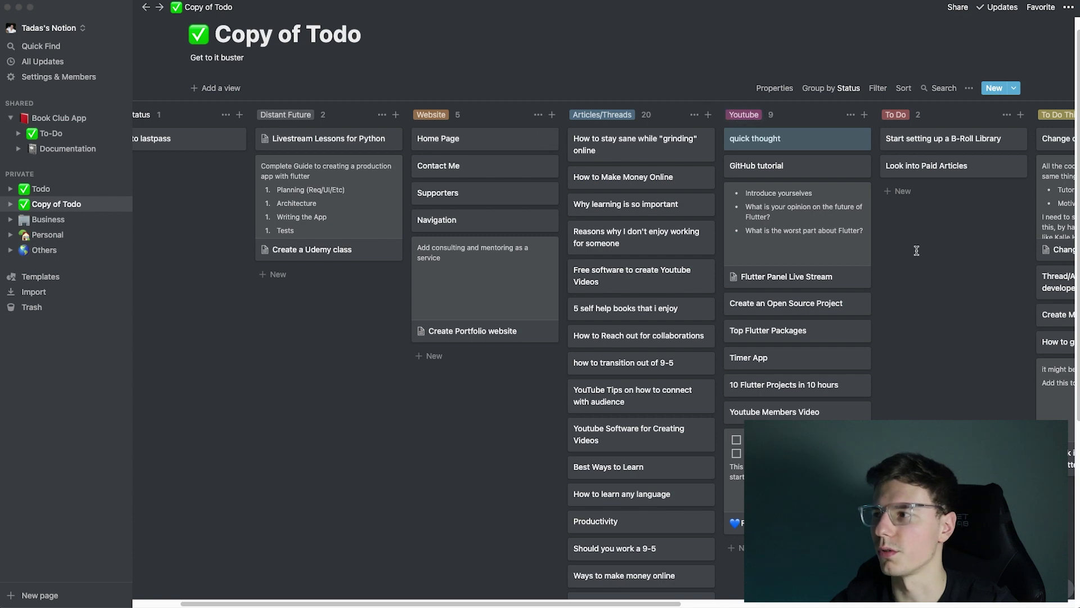
pyautogui.hscroll(3, 837, 196)
pyautogui.moveTo(725, 142); pyautogui.dragTo(833, 143)
pyautogui.hscroll(10, 890, 397)
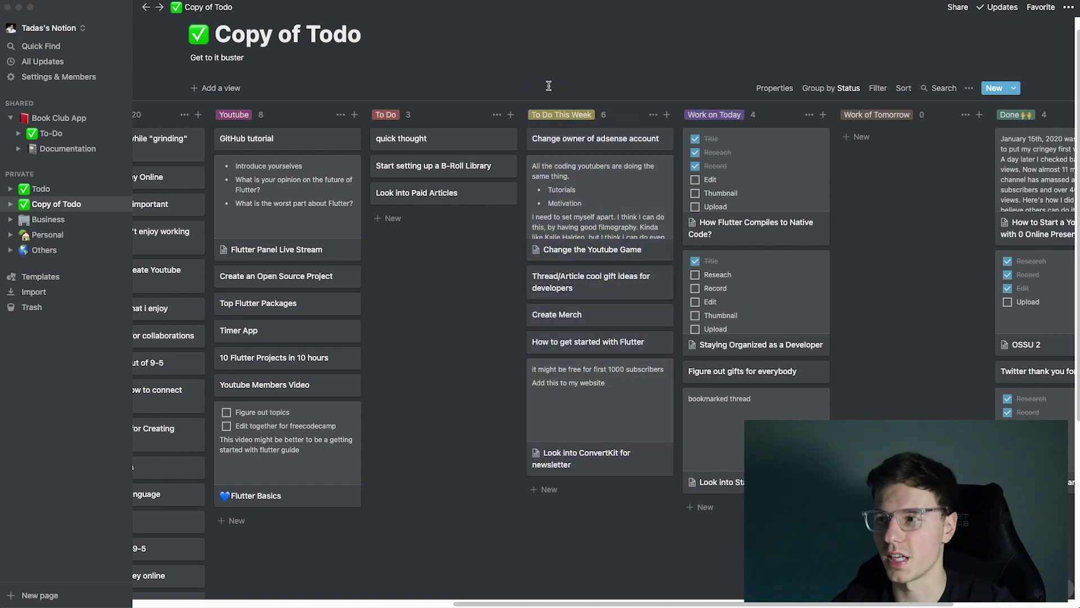
# Step: Select the To Do This Week cards, then open the Staying Organized as a Developer card
pyautogui.moveTo(548, 86); pyautogui.dragTo(613, 407)
pyautogui.scroll(5, 501, 437)
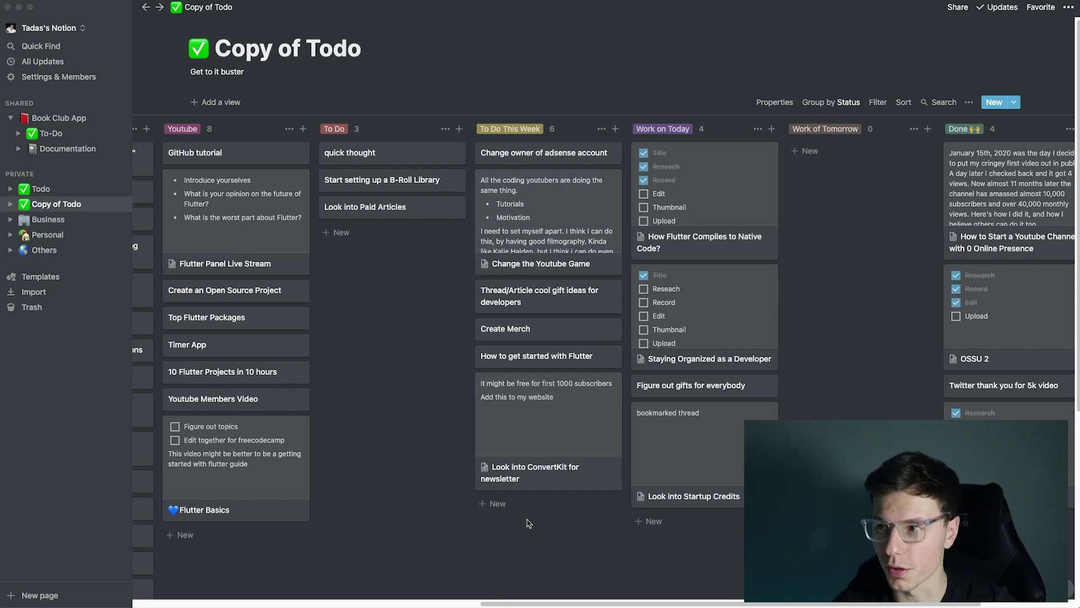
pyautogui.hscroll(5, 548, 255)
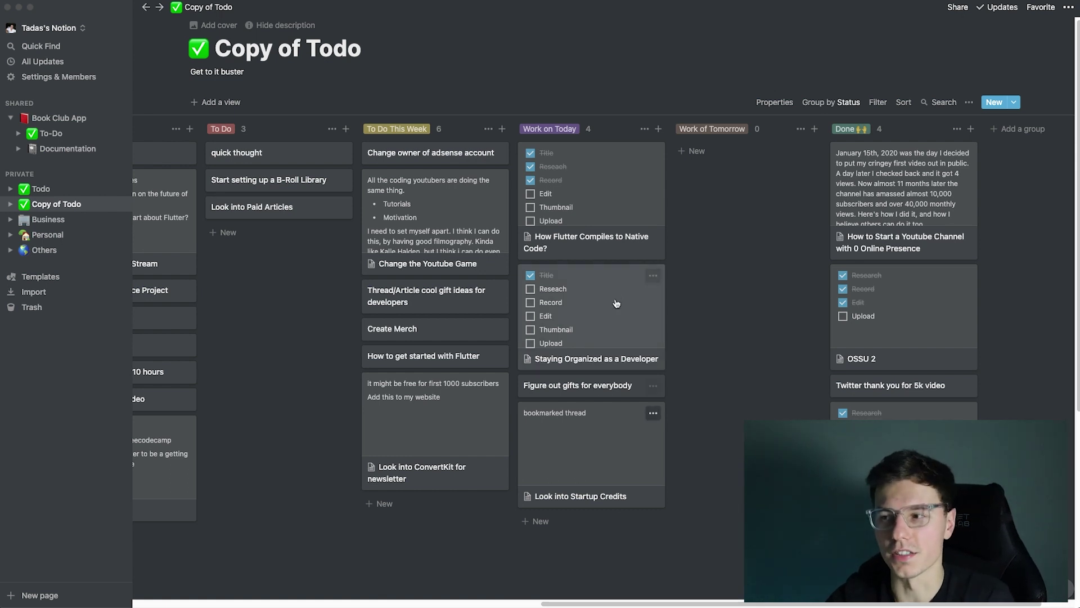
pyautogui.click(580, 289)
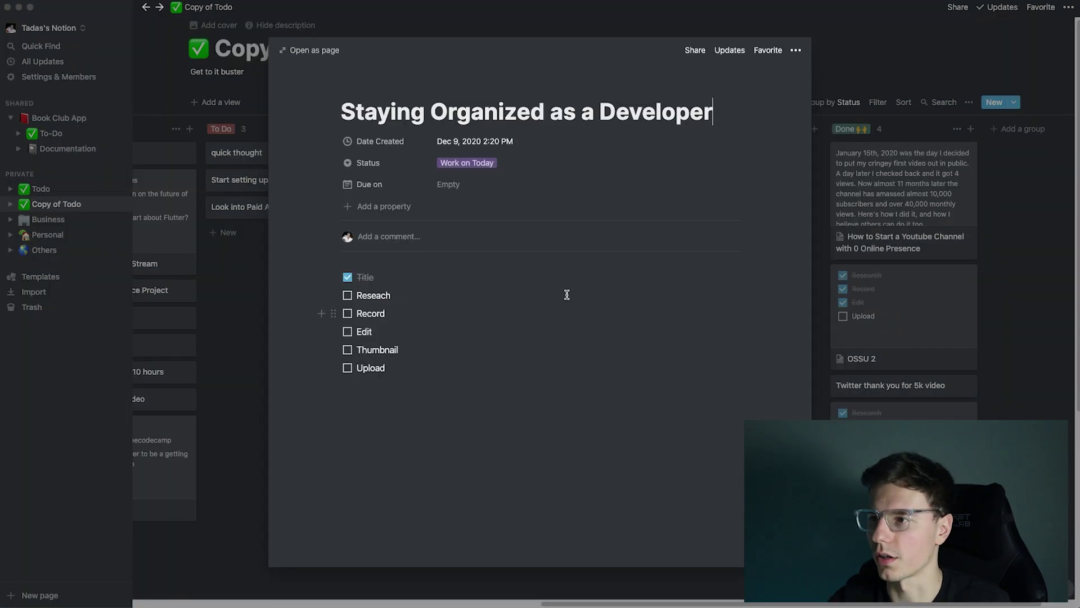
# Step: Check off Record and Reseach, close the card, and drag it toward Work of Tomorrow
pyautogui.click(347, 315)
pyautogui.click(348, 296)
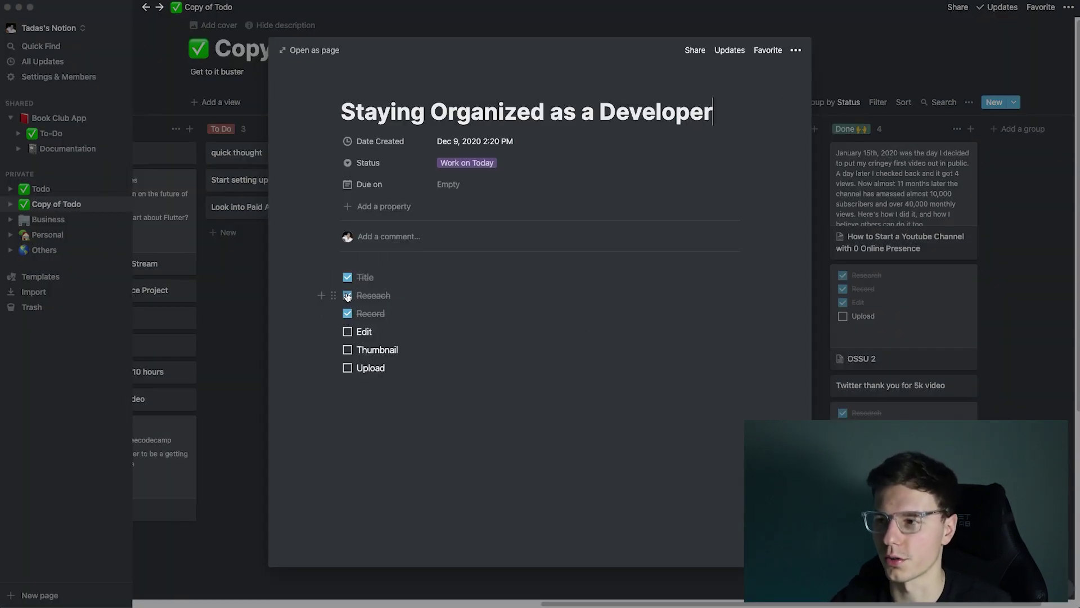
pyautogui.click(857, 121)
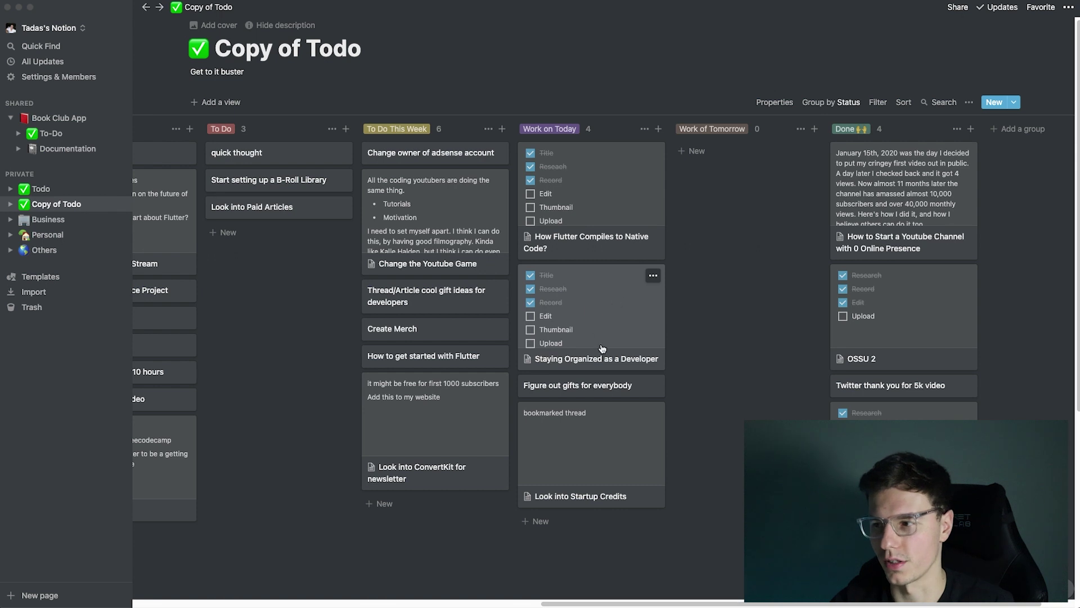
pyautogui.moveTo(565, 331); pyautogui.dragTo(742, 259)
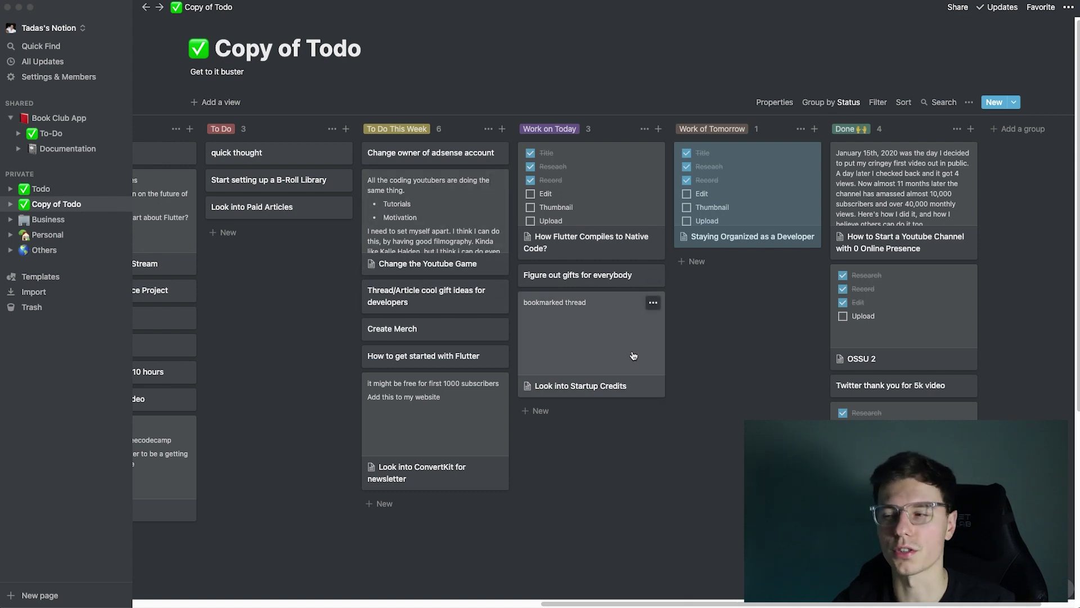
# Step: Select all cards in the Done column, then expand Business in the sidebar
pyautogui.hscroll(2, 487, 266)
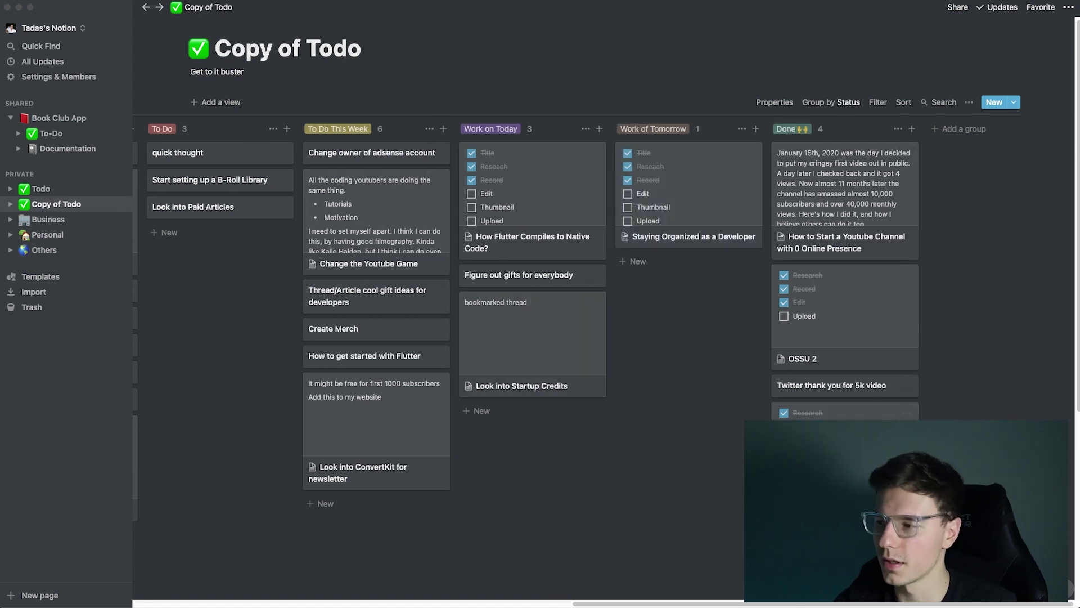
pyautogui.moveTo(931, 419); pyautogui.dragTo(809, 171)
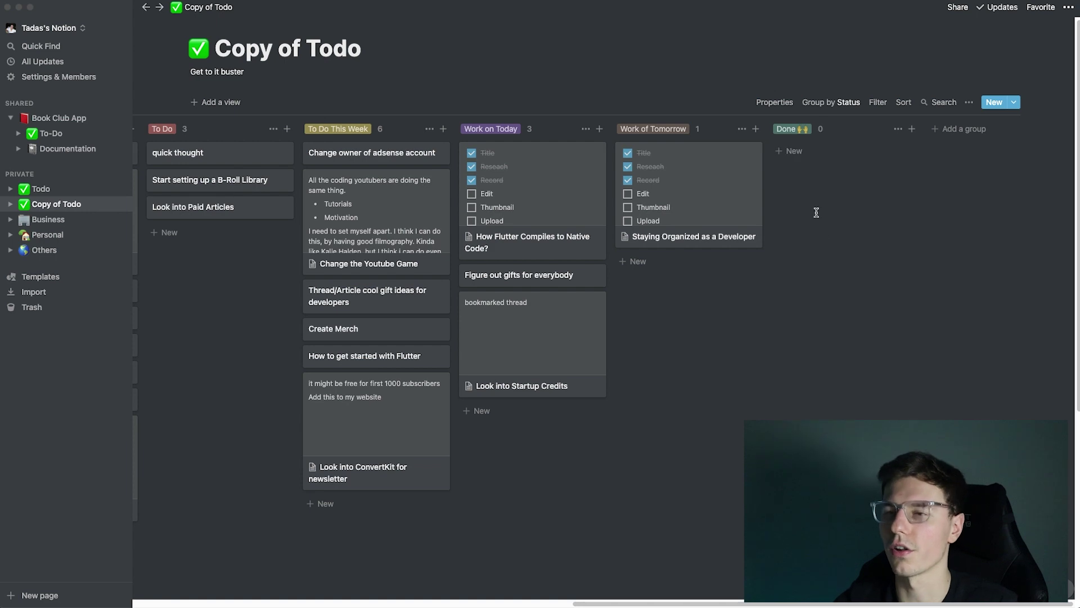
pyautogui.hscroll(-10, 710, 364)
pyautogui.hscroll(10, 710, 365)
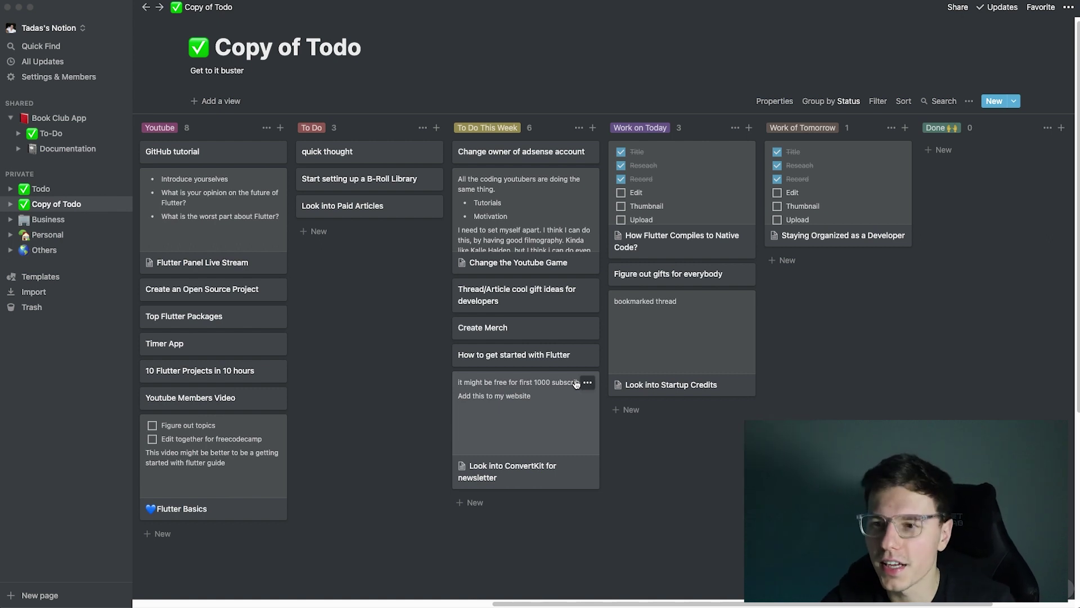
pyautogui.click(10, 223)
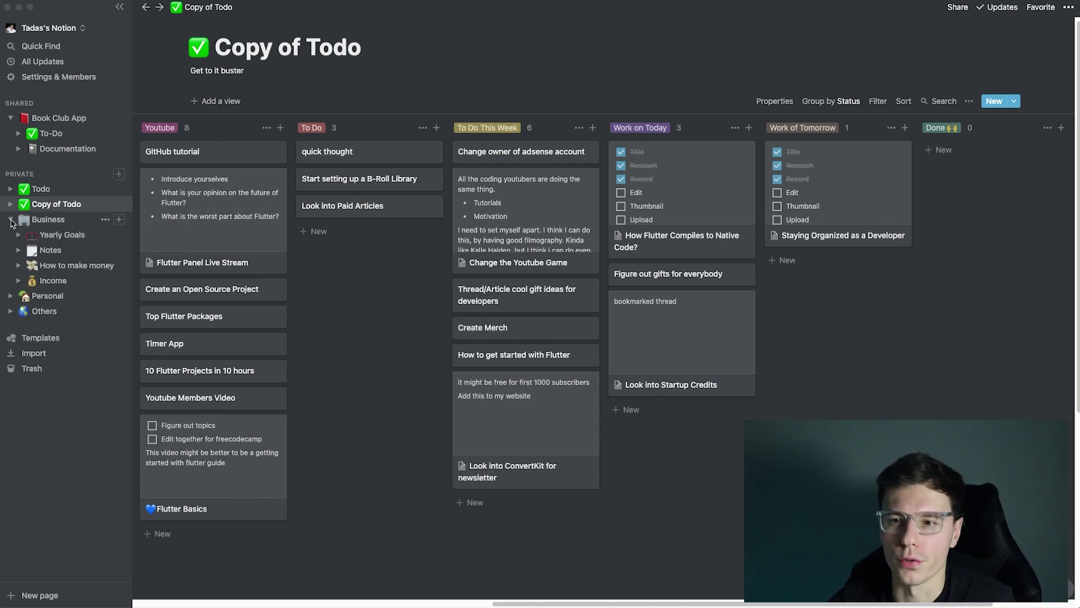
# Step: Read through Yearly Goals' 10k Subscribers and $500 income a month goals, then open Notes
pyautogui.click(50, 234)
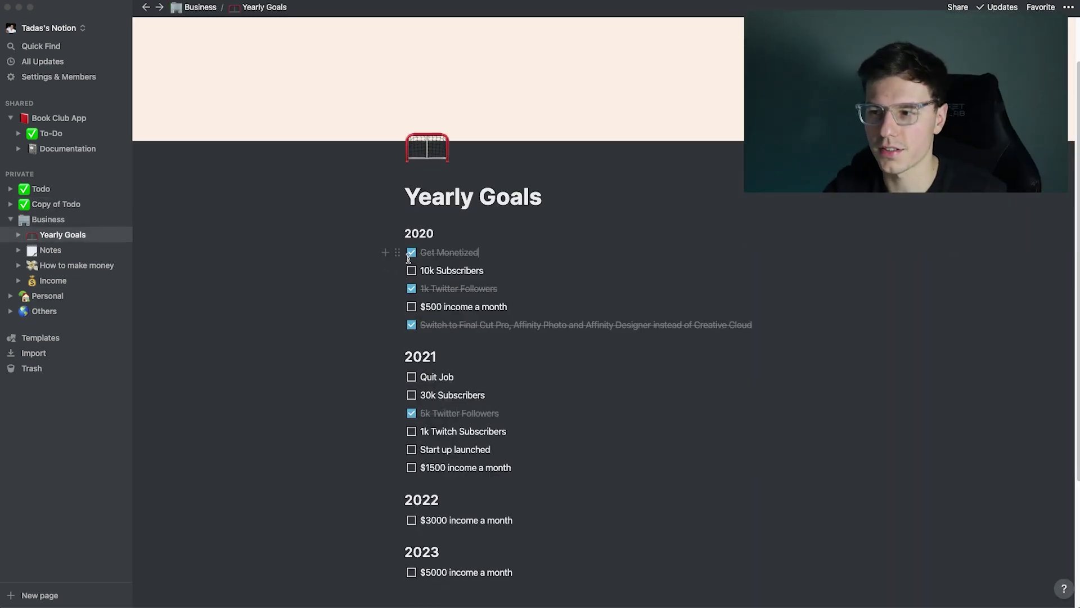
pyautogui.moveTo(503, 275); pyautogui.dragTo(428, 273)
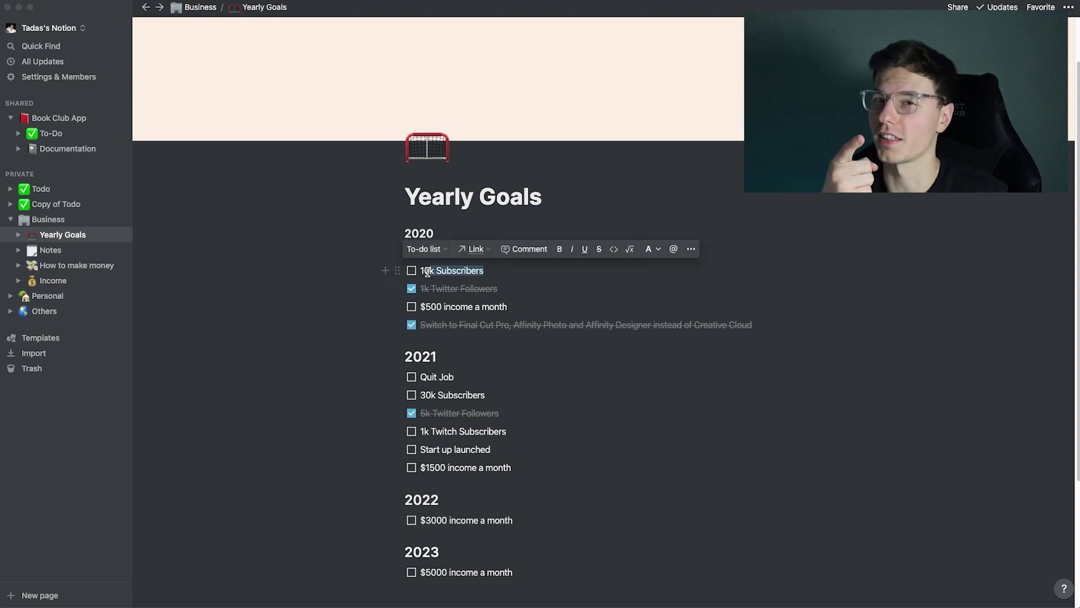
pyautogui.click(563, 301)
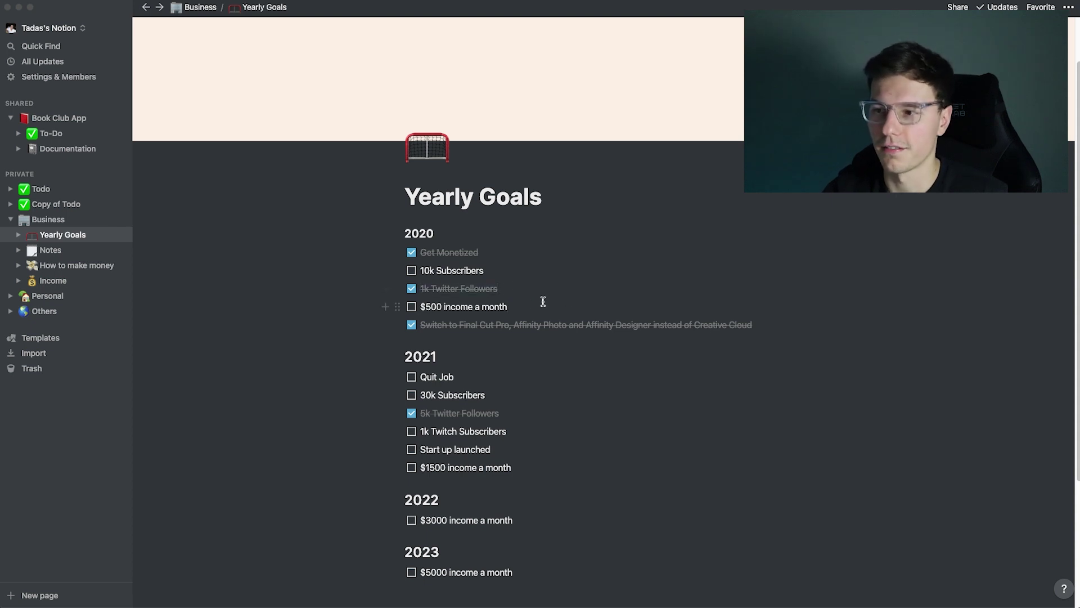
pyautogui.press('Escape')
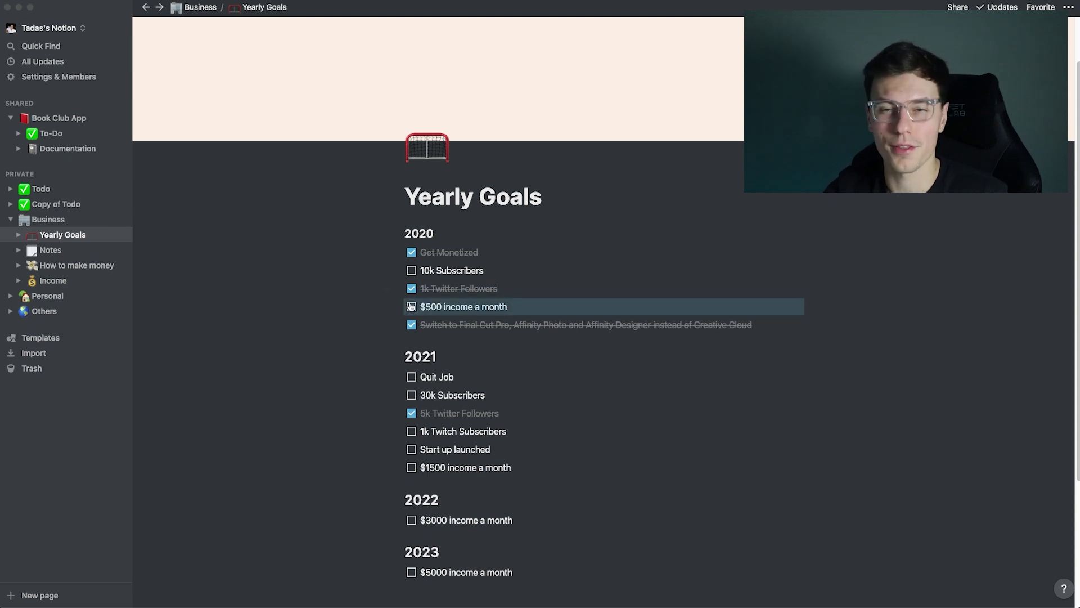
pyautogui.click(345, 300)
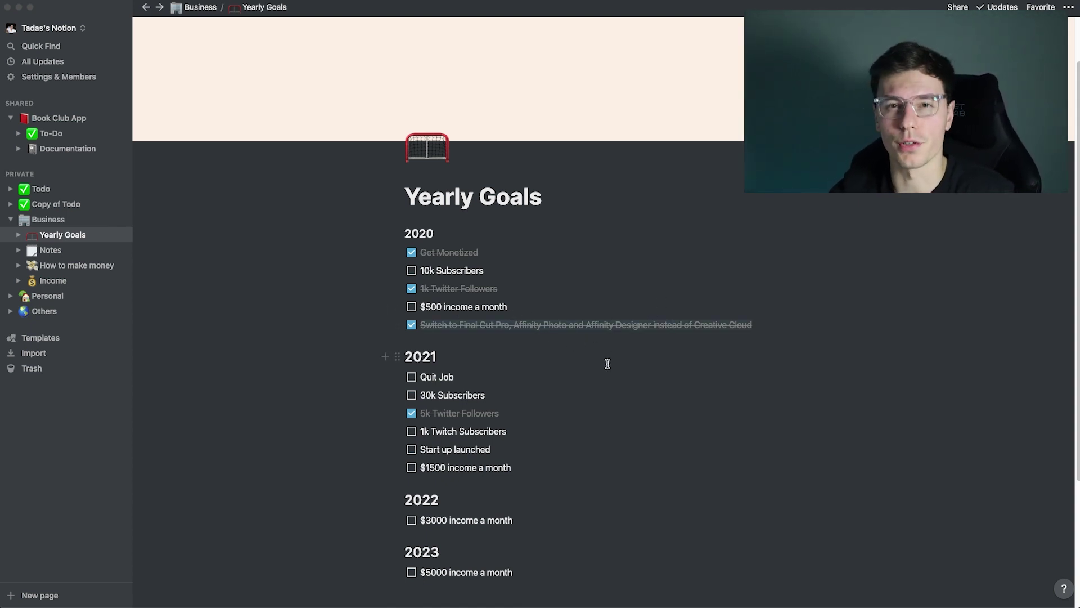
pyautogui.scroll(-3, 544, 368)
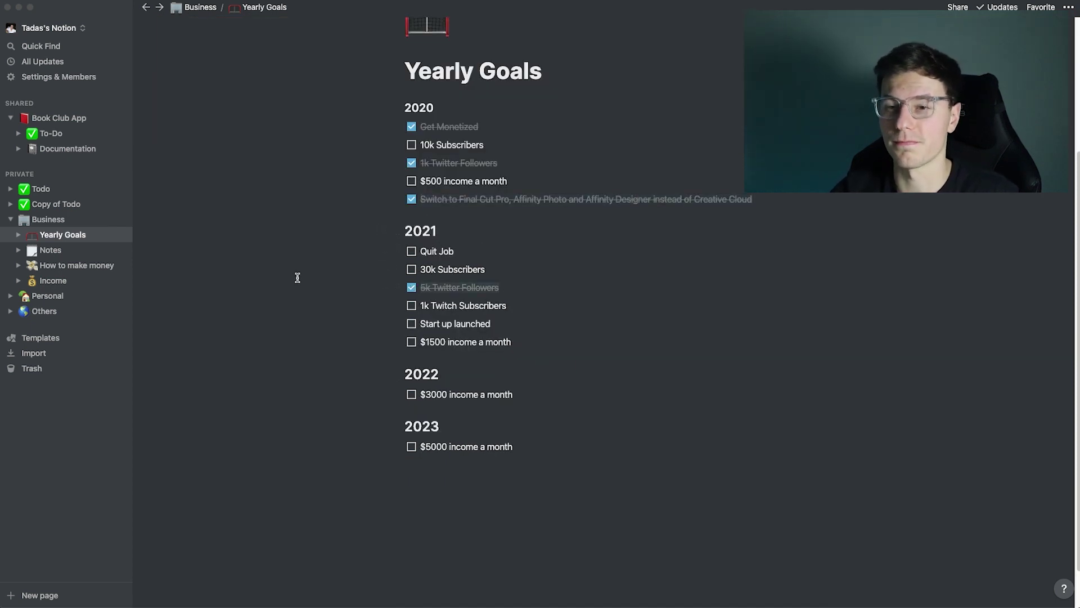
pyautogui.scroll(2, 317, 204)
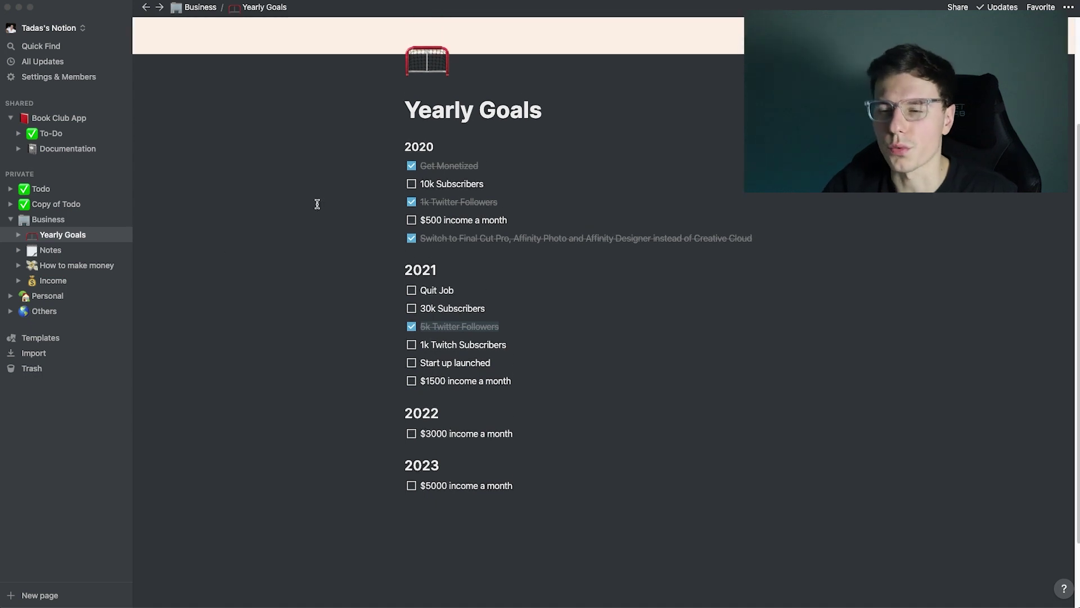
pyautogui.click(65, 249)
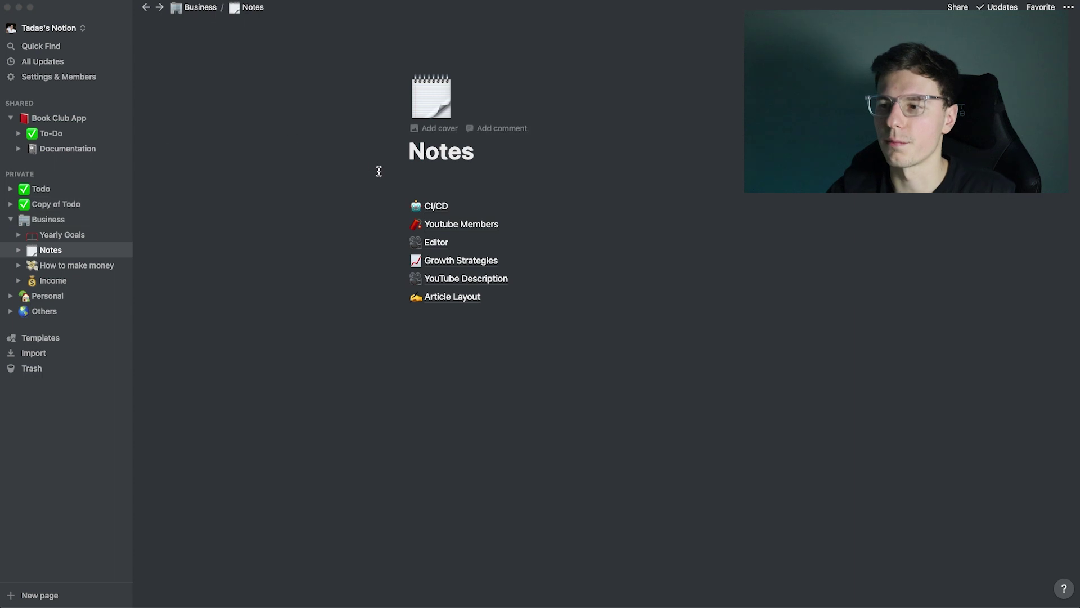
# Step: Browse the YouTube Description, Article Layout and Growth Strategies notes under Business
pyautogui.click(452, 278)
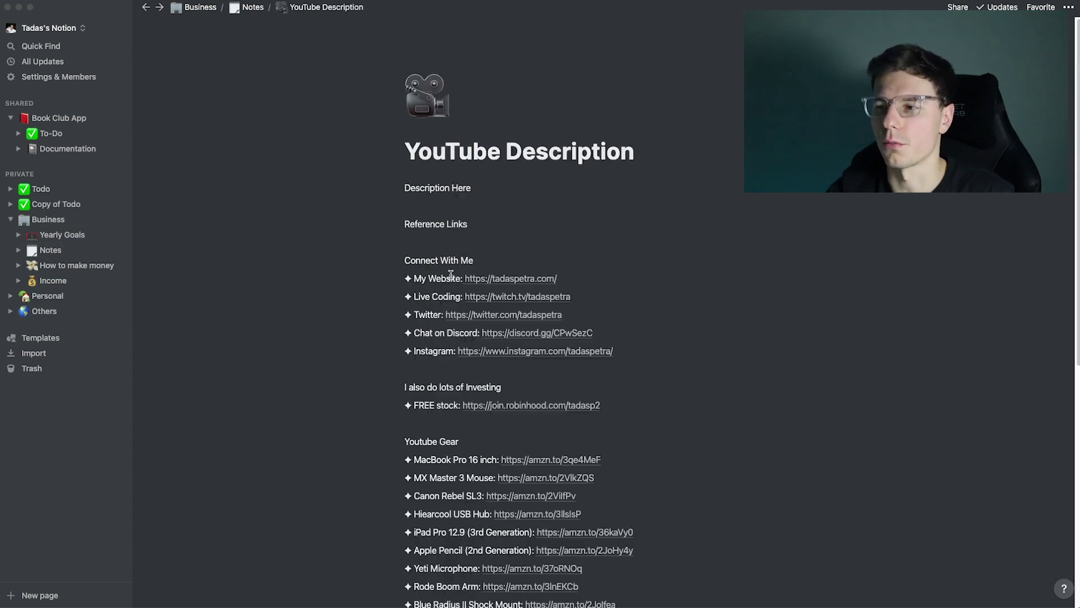
pyautogui.press('super+bracketleft')
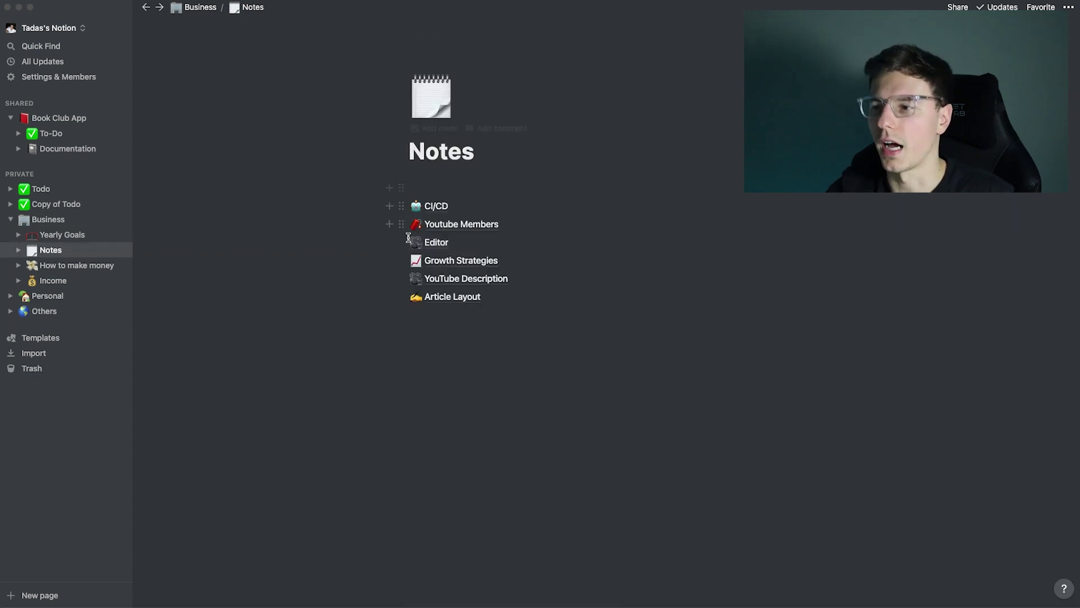
pyautogui.click(462, 293)
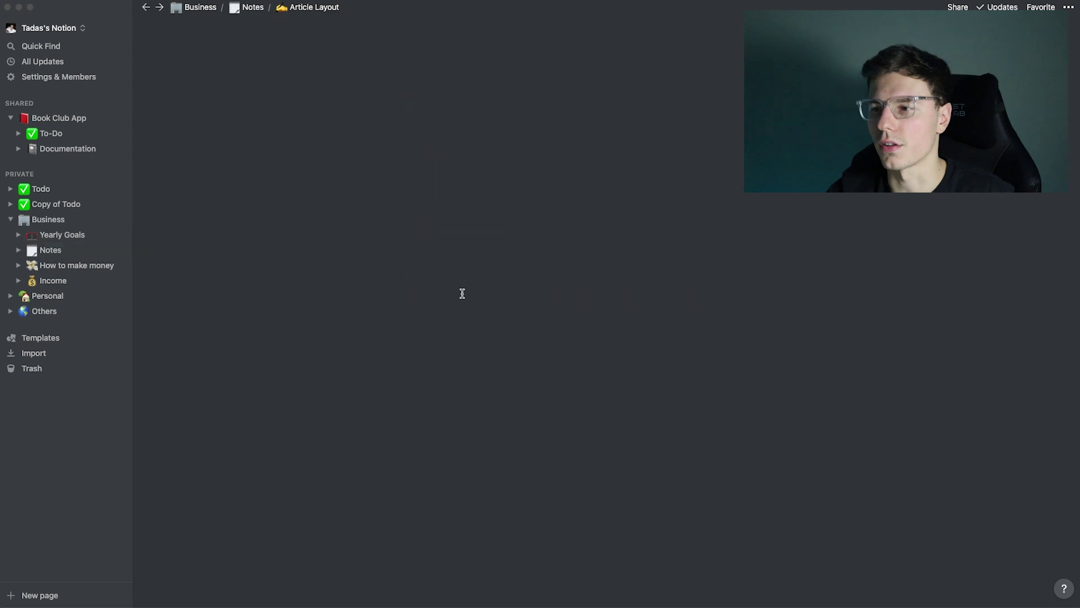
pyautogui.click(243, 15)
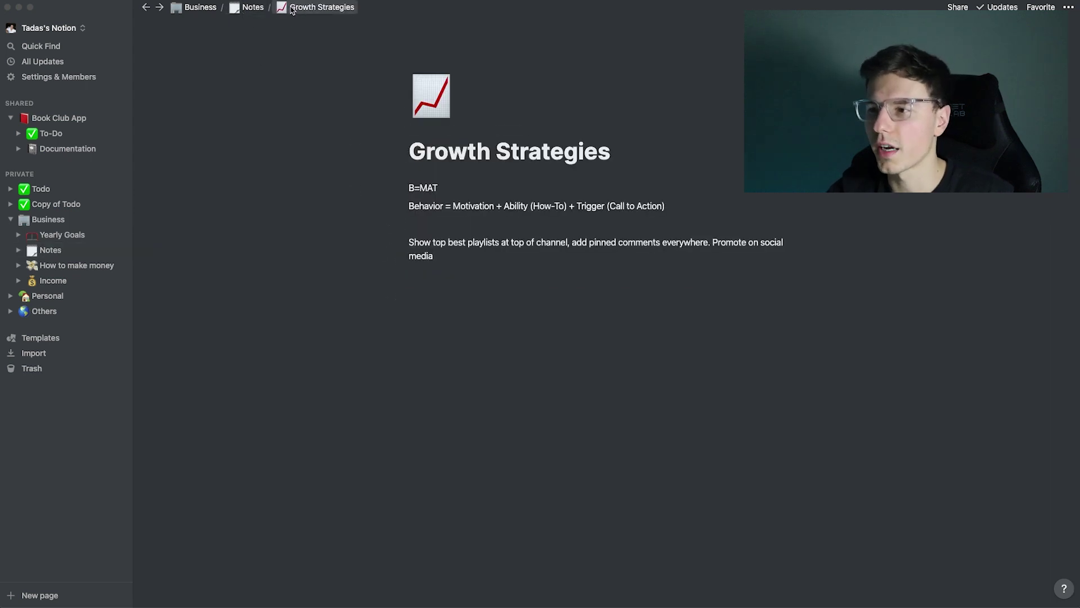
pyautogui.click(50, 250)
# Step: View the How to make money income ideas and the Income table, then expand Personal
pyautogui.click(74, 268)
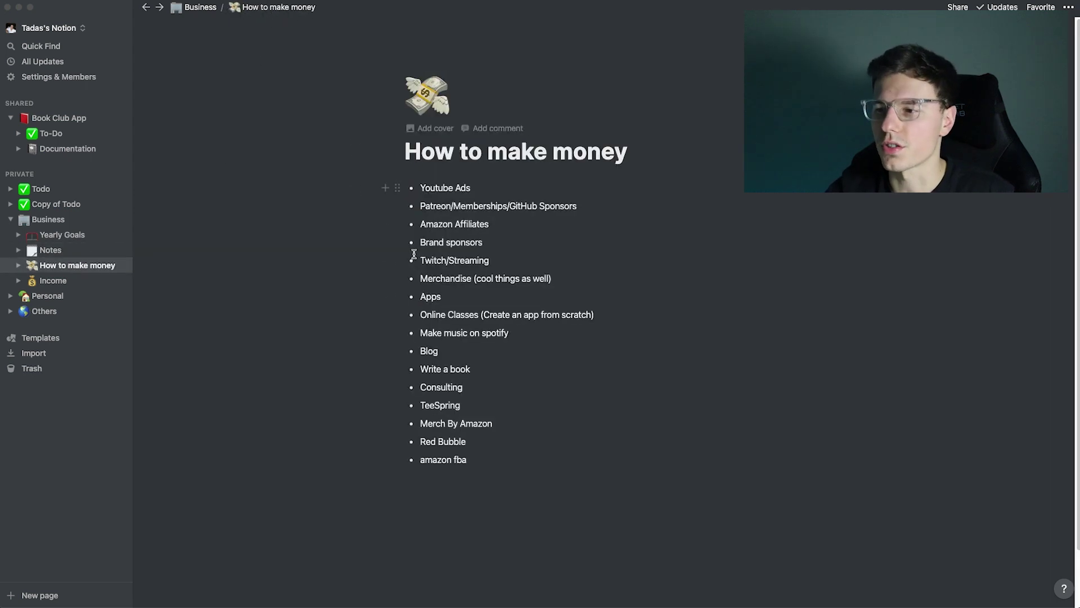
pyautogui.moveTo(470, 461); pyautogui.dragTo(163, 186)
pyautogui.click(163, 215)
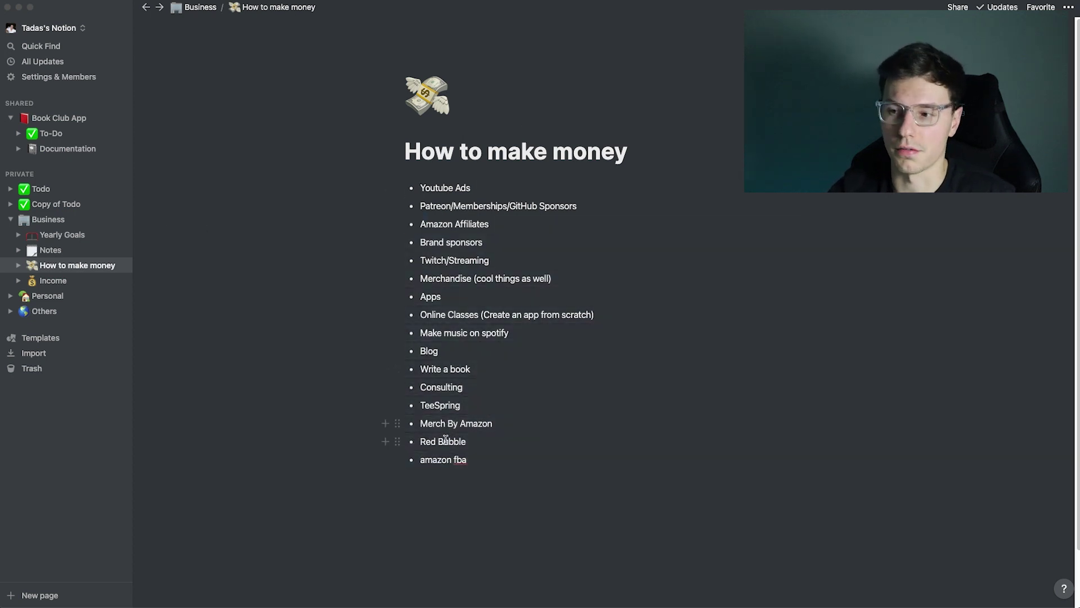
pyautogui.click(53, 282)
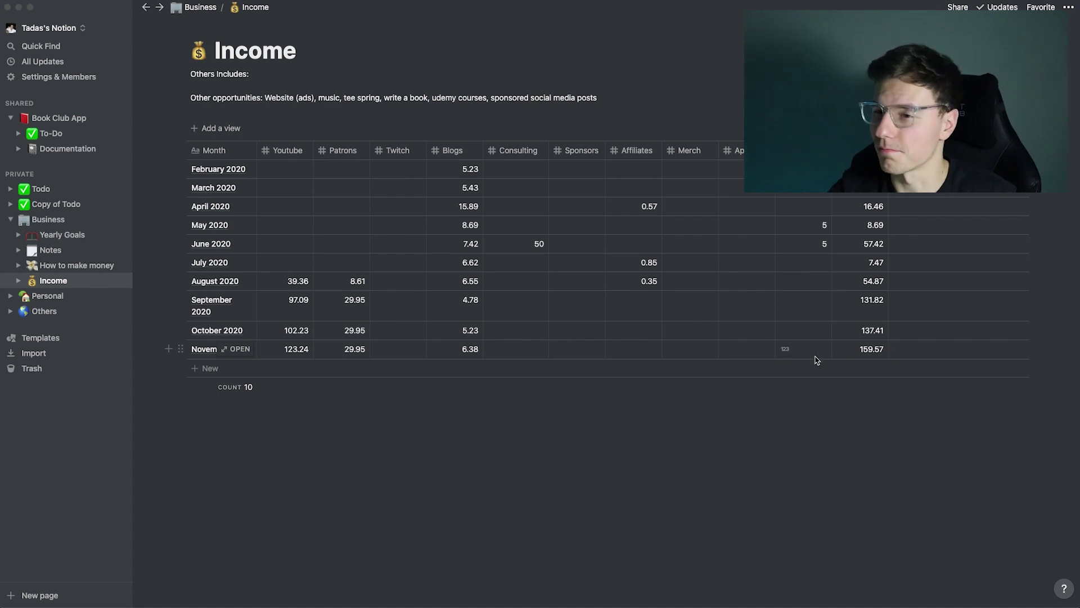
pyautogui.click(10, 296)
# Step: Look through the Personal overview, Notes and Plans pages, then open Personal Yearly Goals
pyautogui.click(47, 300)
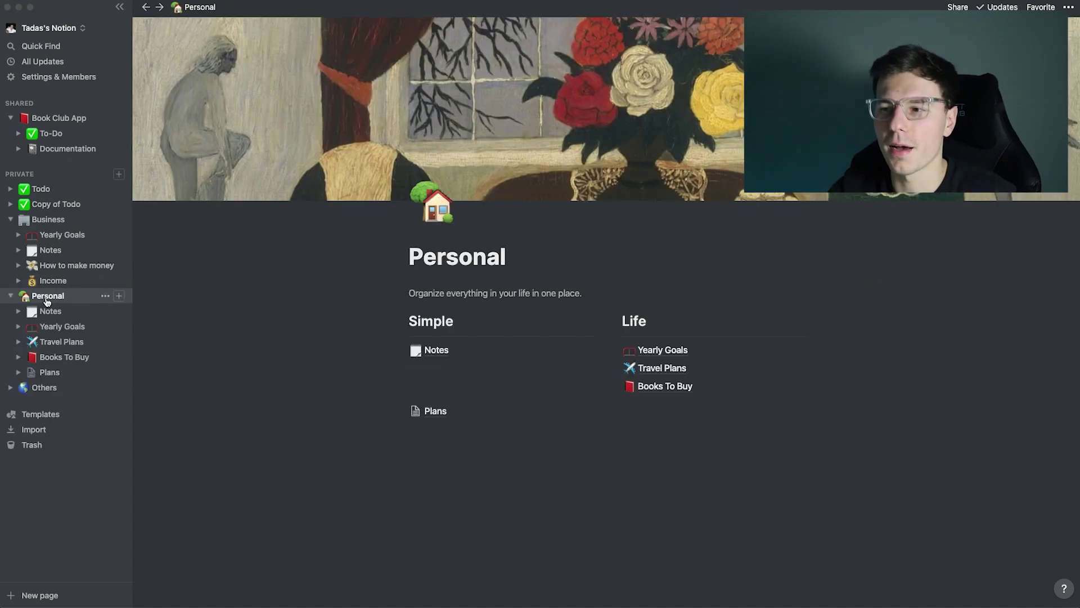
pyautogui.click(82, 310)
pyautogui.moveTo(520, 171); pyautogui.dragTo(413, 181)
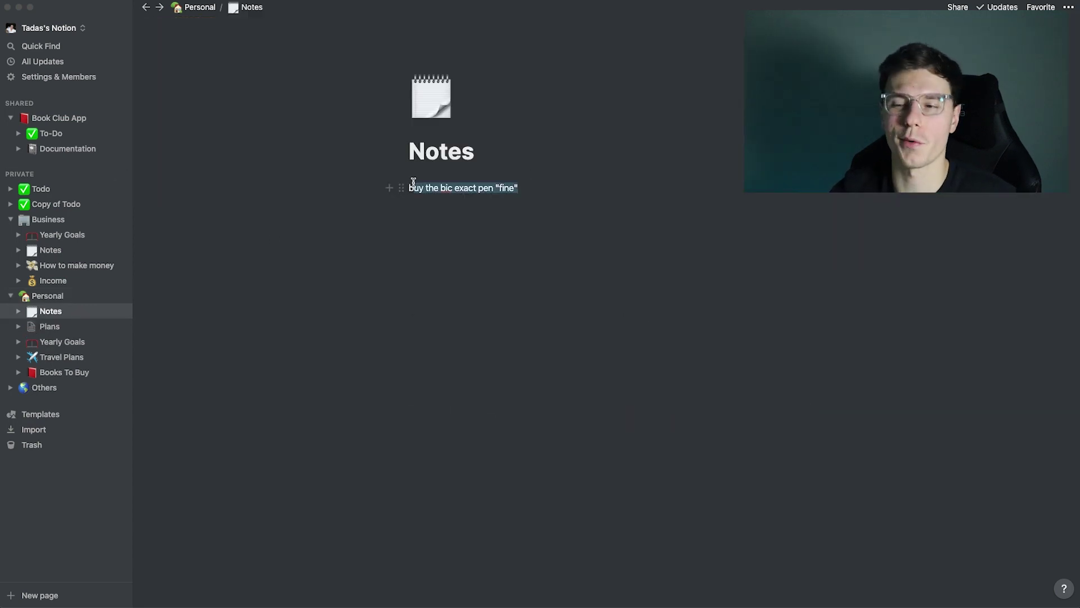
pyautogui.click(57, 331)
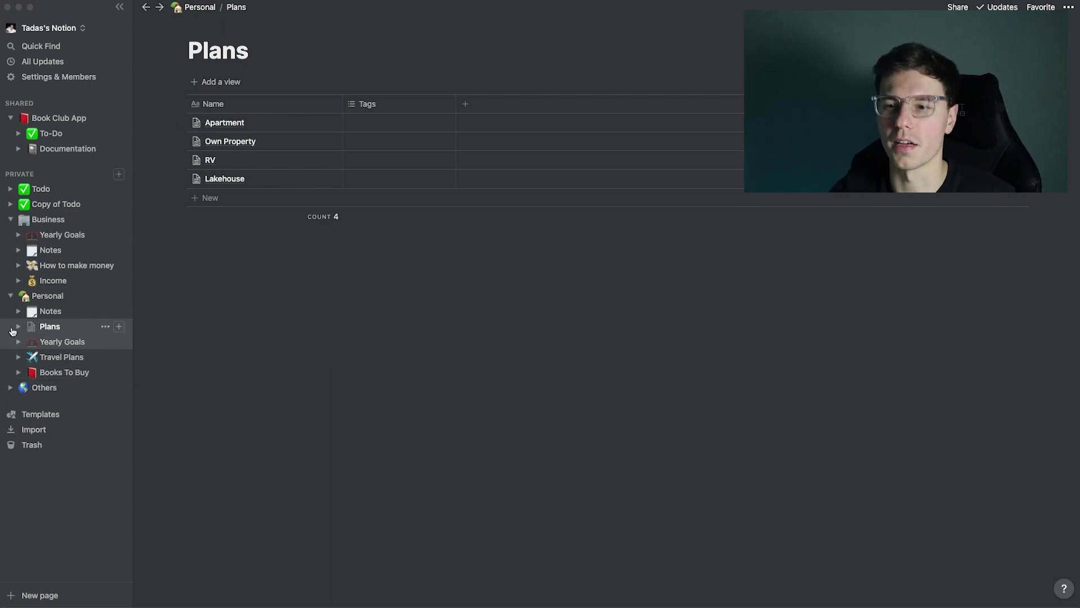
pyautogui.click(61, 343)
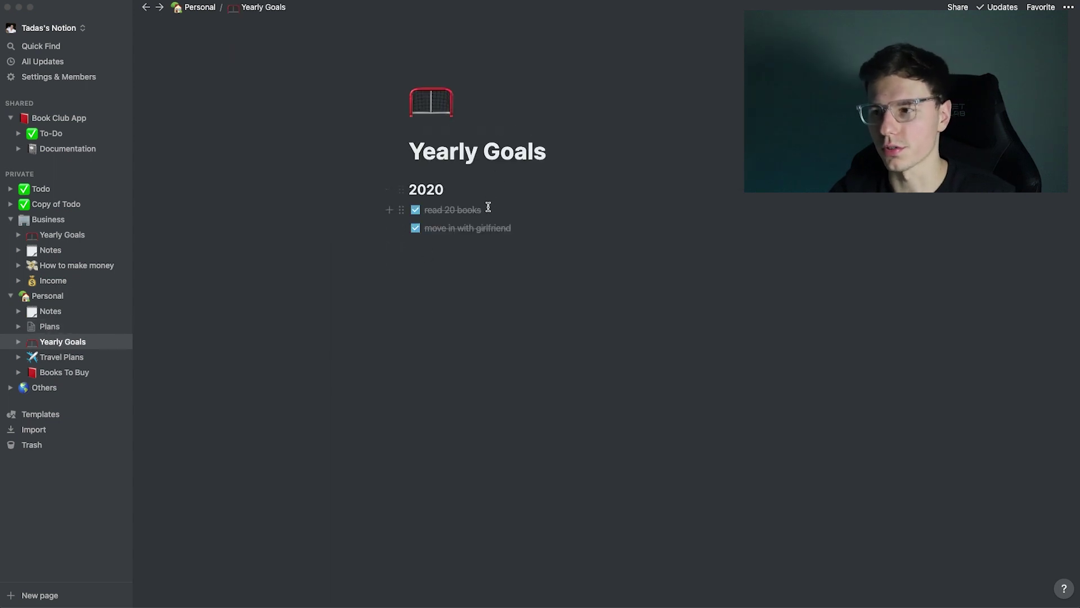
# Step: Highlight the two 2020 goals, view Travel Plans and Books To Buy, and expand Others
pyautogui.moveTo(487, 208); pyautogui.dragTo(426, 209)
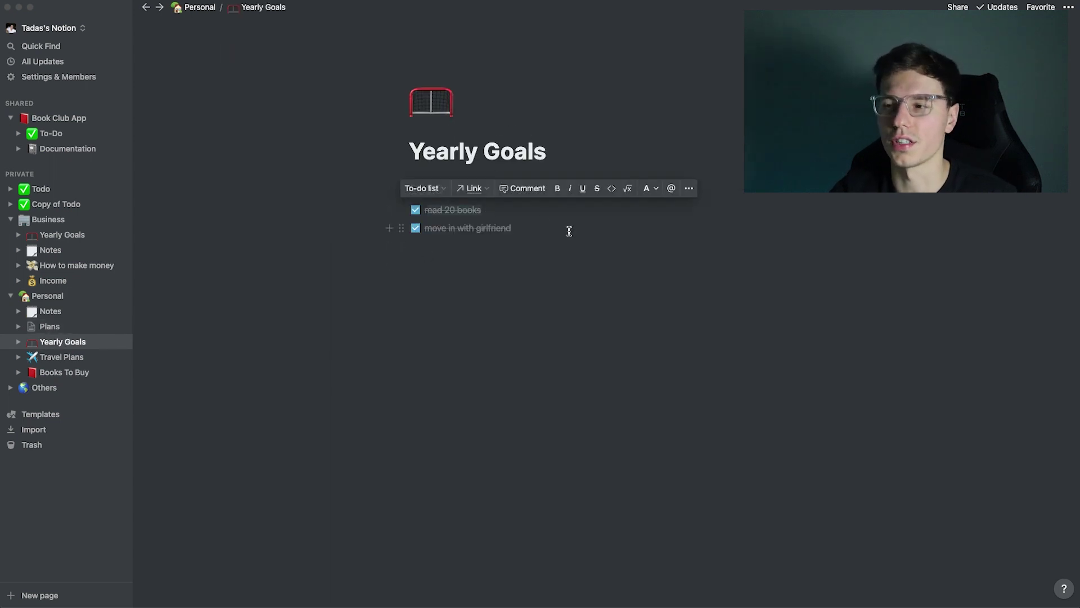
pyautogui.click(593, 240)
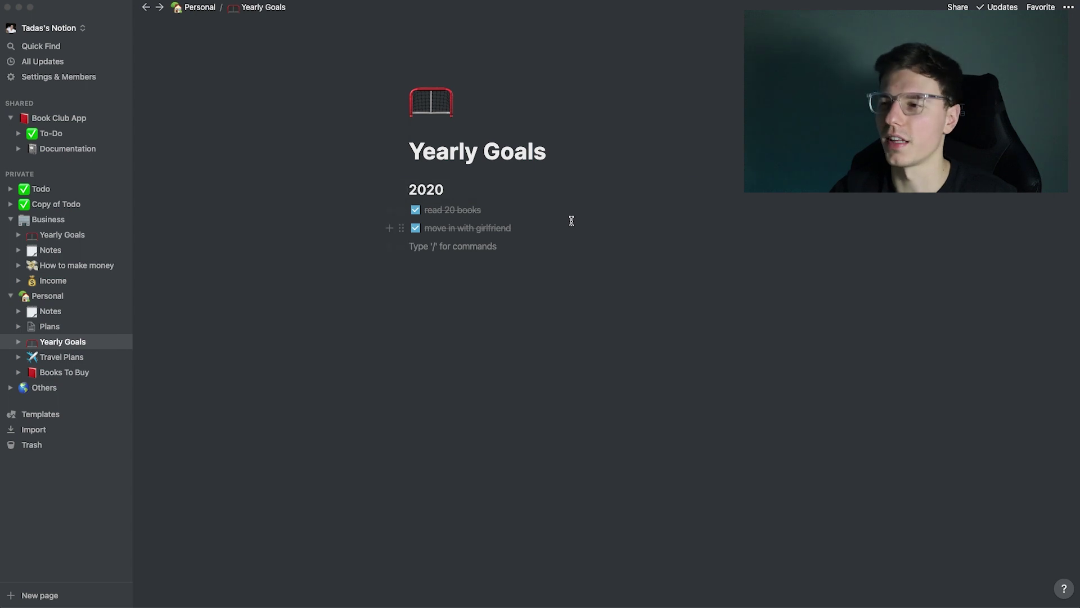
pyautogui.moveTo(561, 228); pyautogui.dragTo(190, 266)
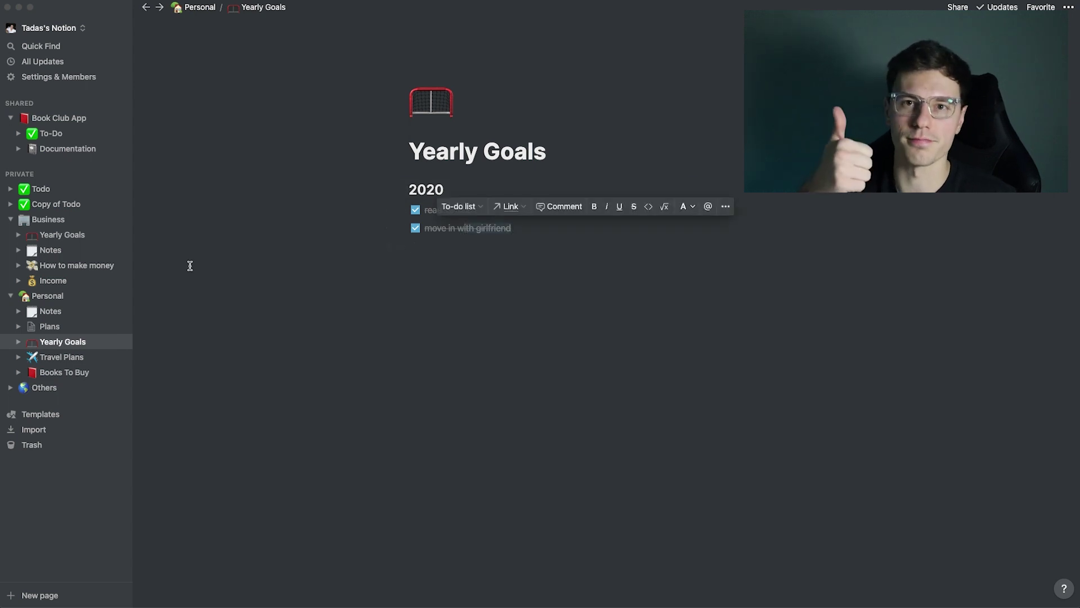
pyautogui.click(62, 357)
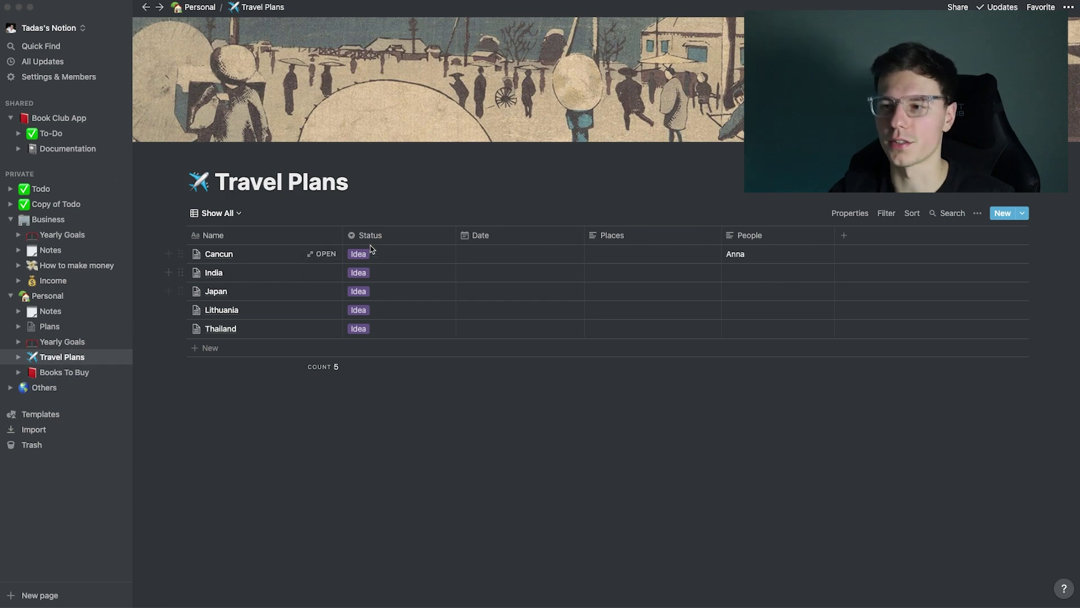
pyautogui.click(63, 374)
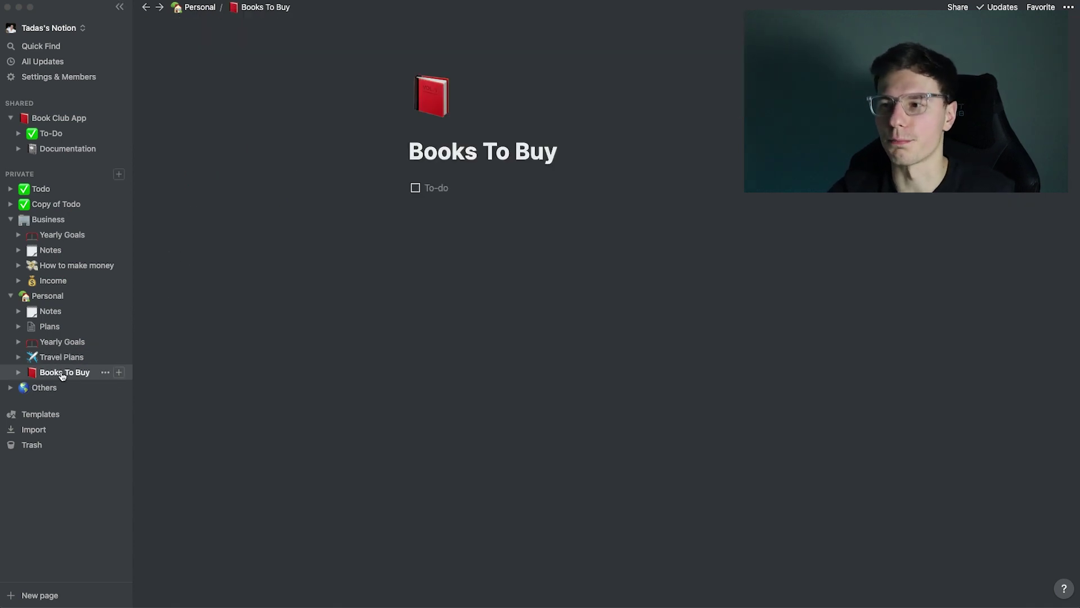
pyautogui.click(14, 388)
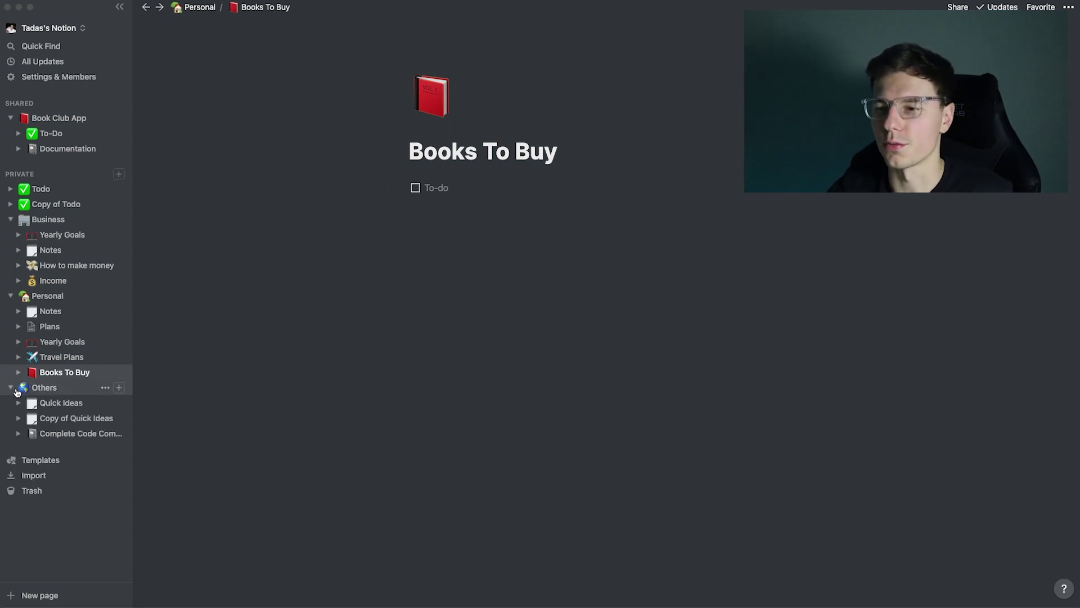
# Step: Browse Copy of Quick Ideas and the Complete Code Complete table, then return to Copy of Todo
pyautogui.click(62, 418)
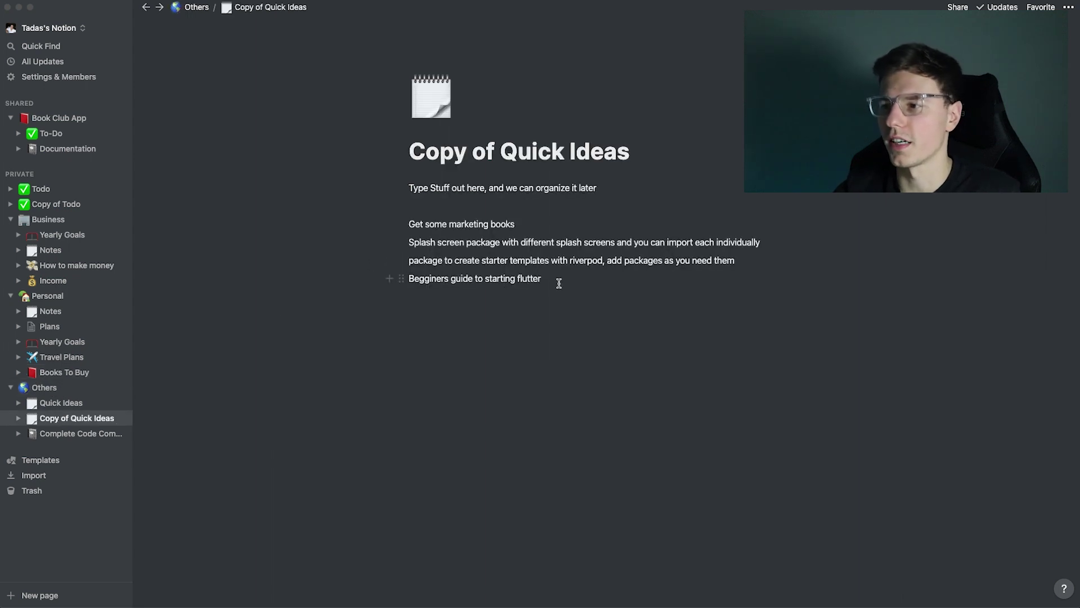
pyautogui.moveTo(559, 283); pyautogui.dragTo(320, 297)
pyautogui.click(406, 277)
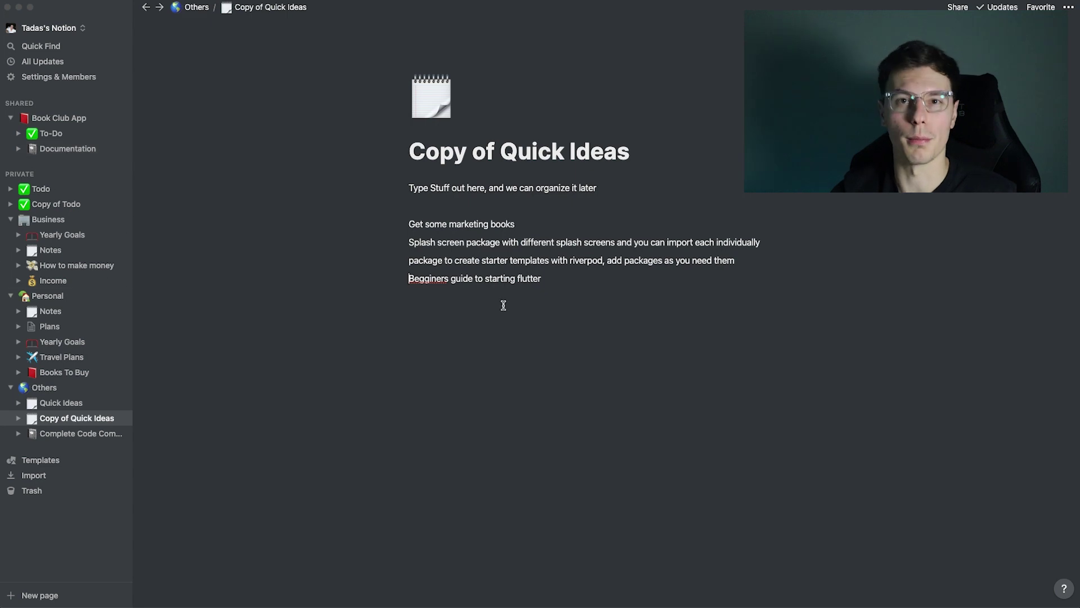
pyautogui.click(73, 436)
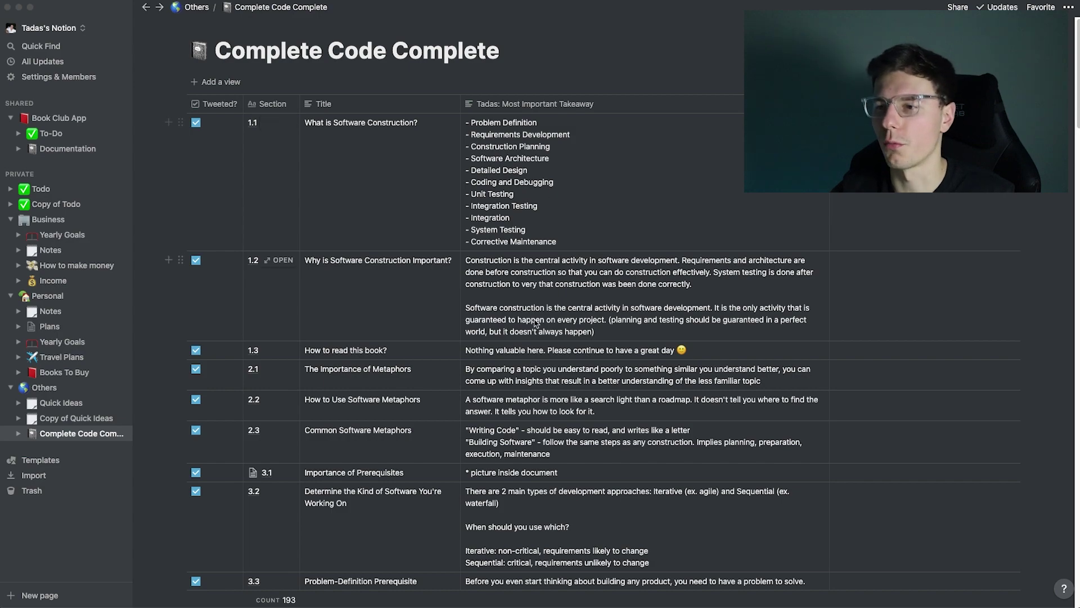
pyautogui.scroll(-20, 535, 323)
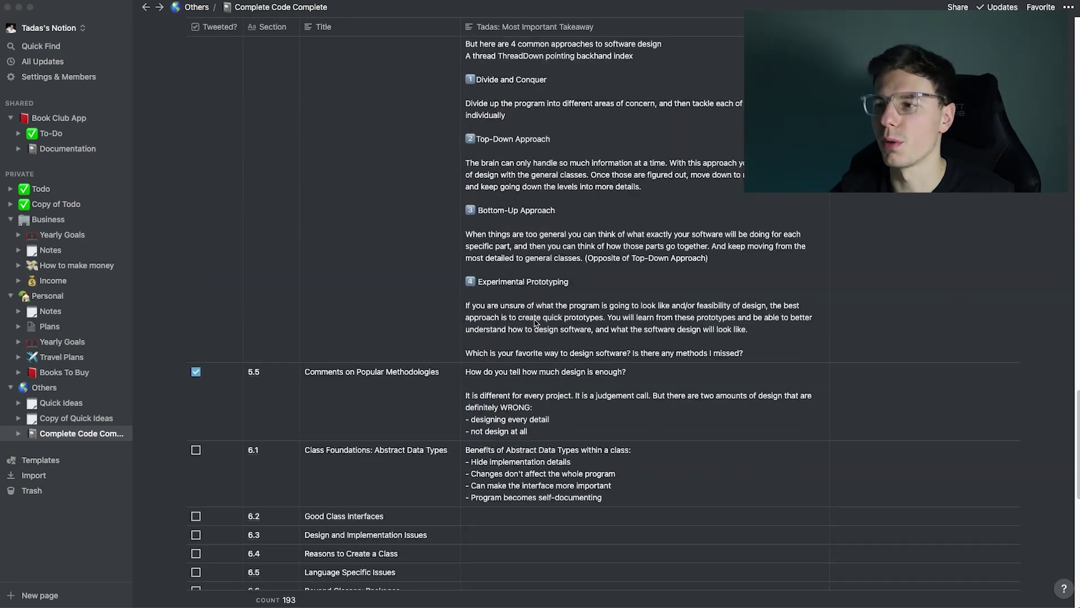
pyautogui.scroll(20, 535, 323)
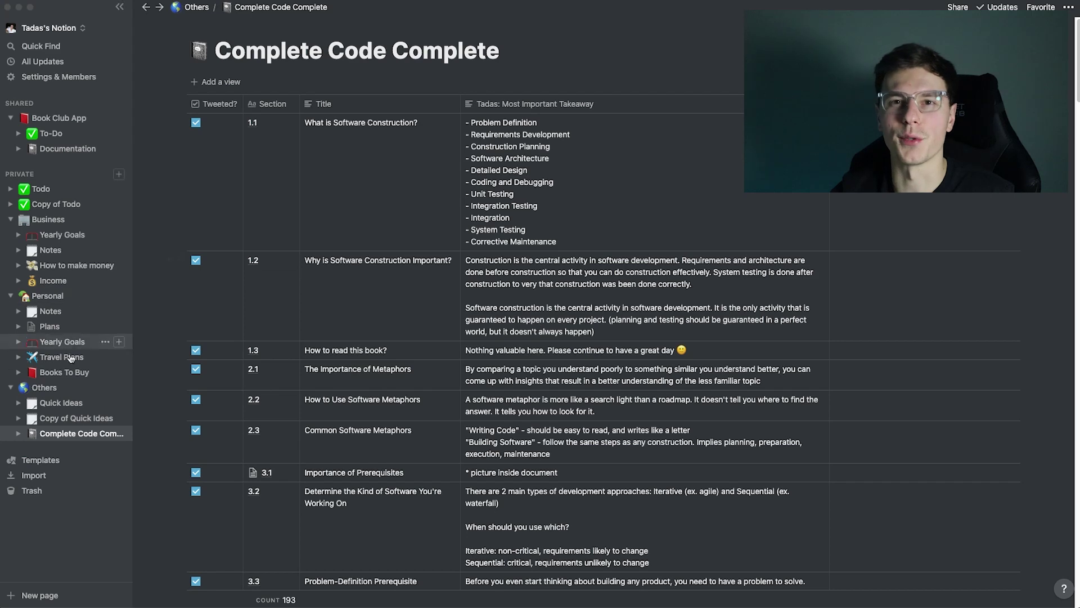
pyautogui.click(56, 204)
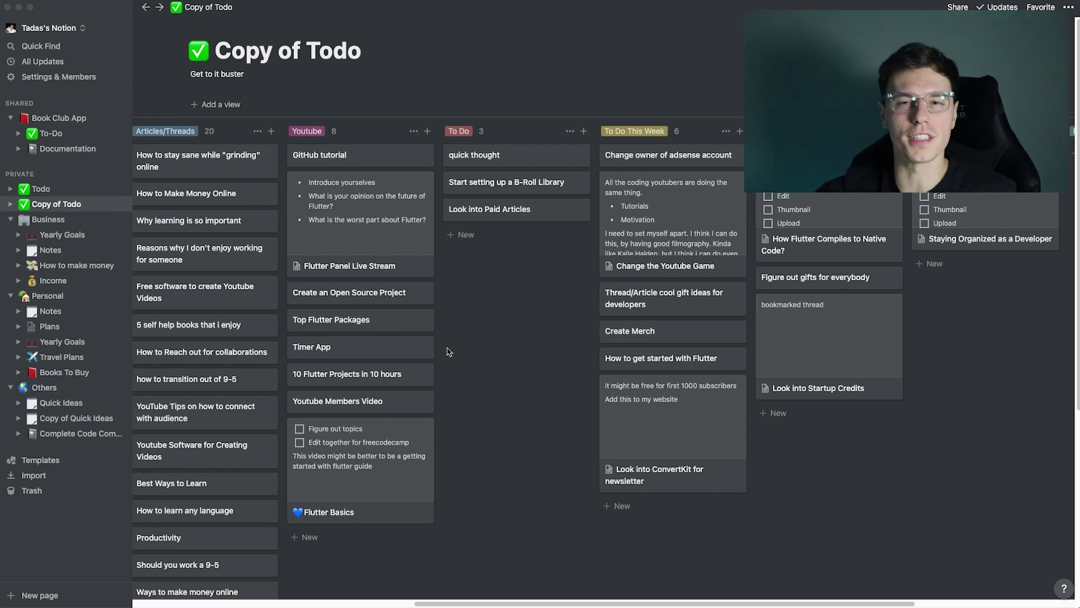
# Step: Scroll the Copy of Todo board from No Status across to the Work on Today cards
pyautogui.hscroll(-10, 447, 352)
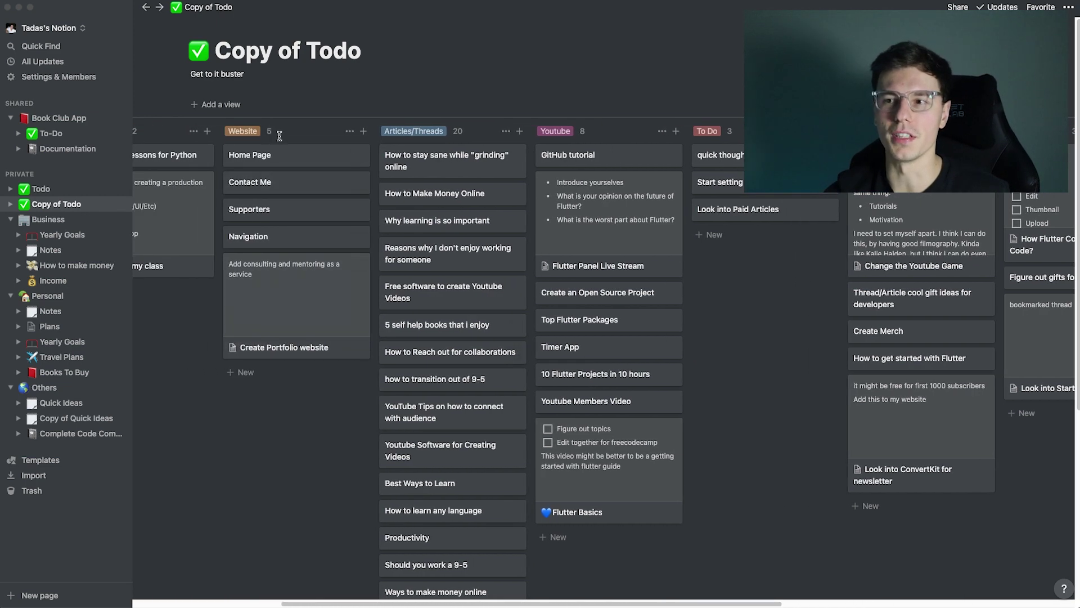
pyautogui.hscroll(-5, 279, 135)
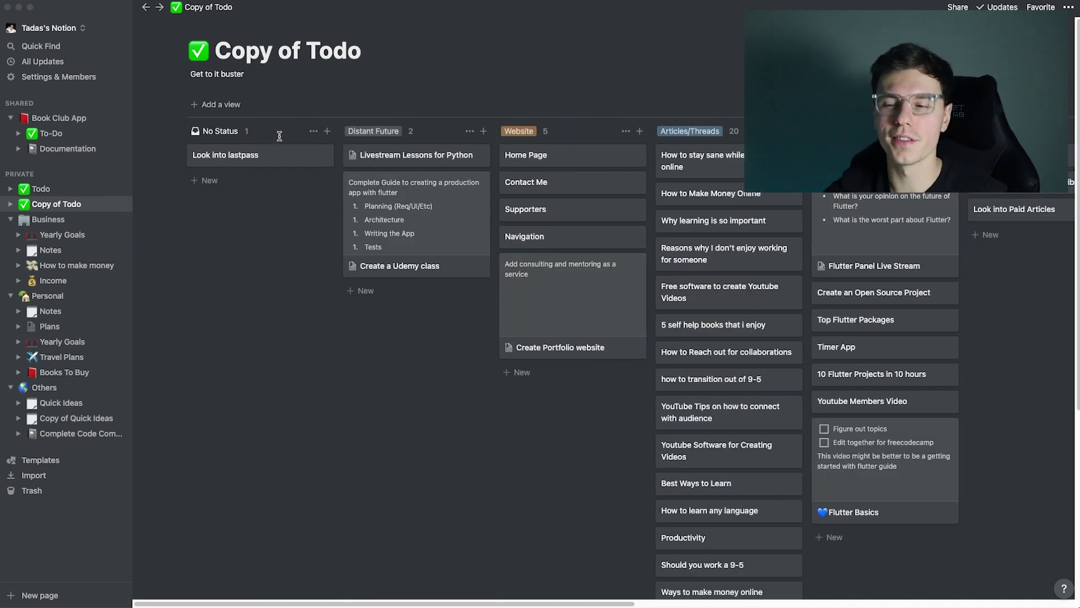
pyautogui.hscroll(5, 372, 337)
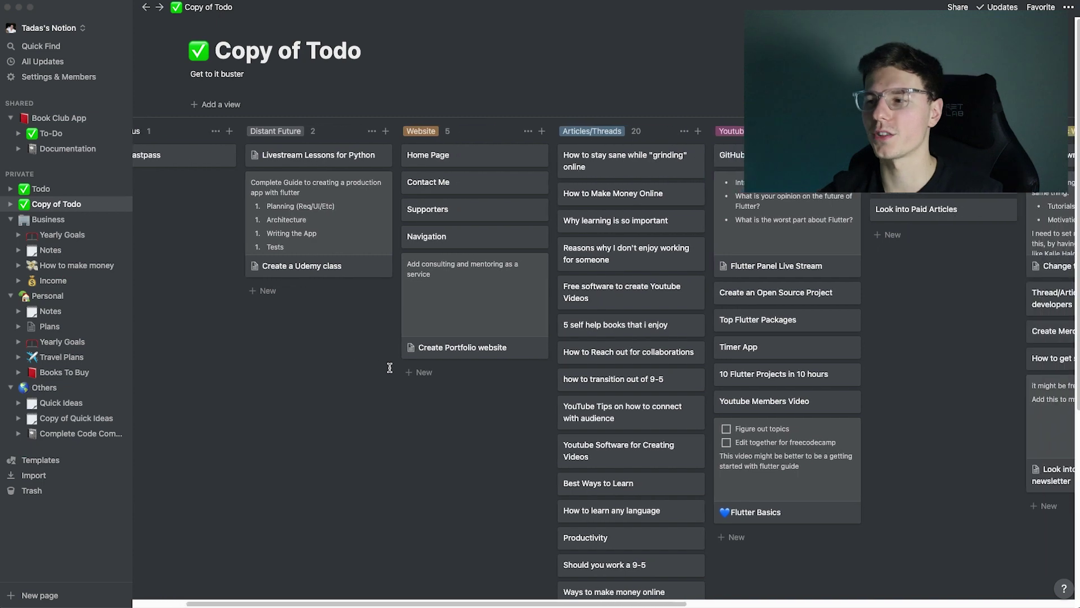
pyautogui.hscroll(5, 390, 368)
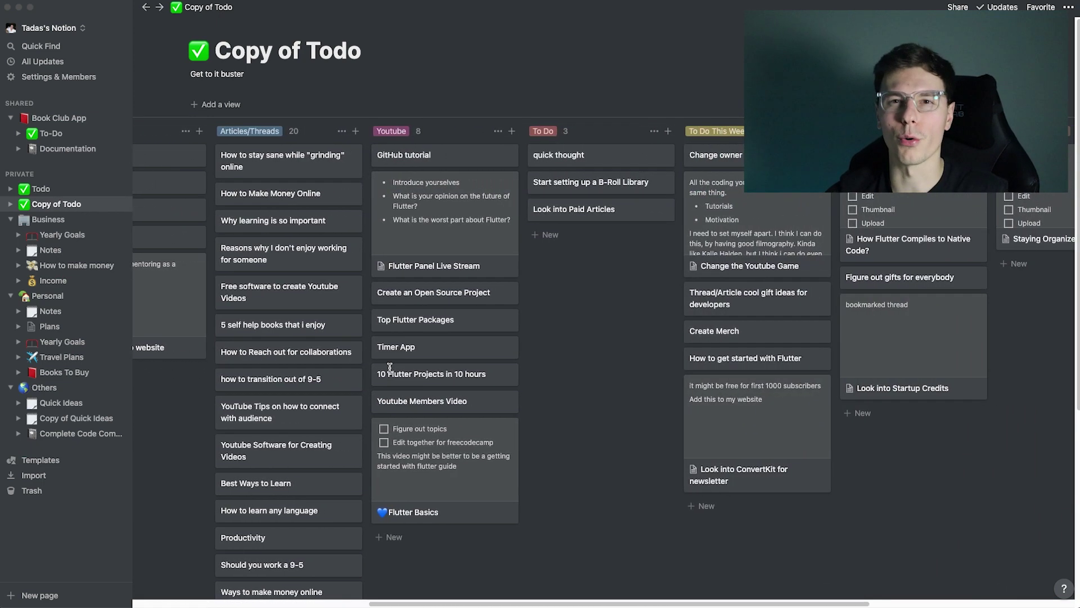
pyautogui.hscroll(5, 457, 418)
pyautogui.moveTo(684, 503); pyautogui.dragTo(561, 109)
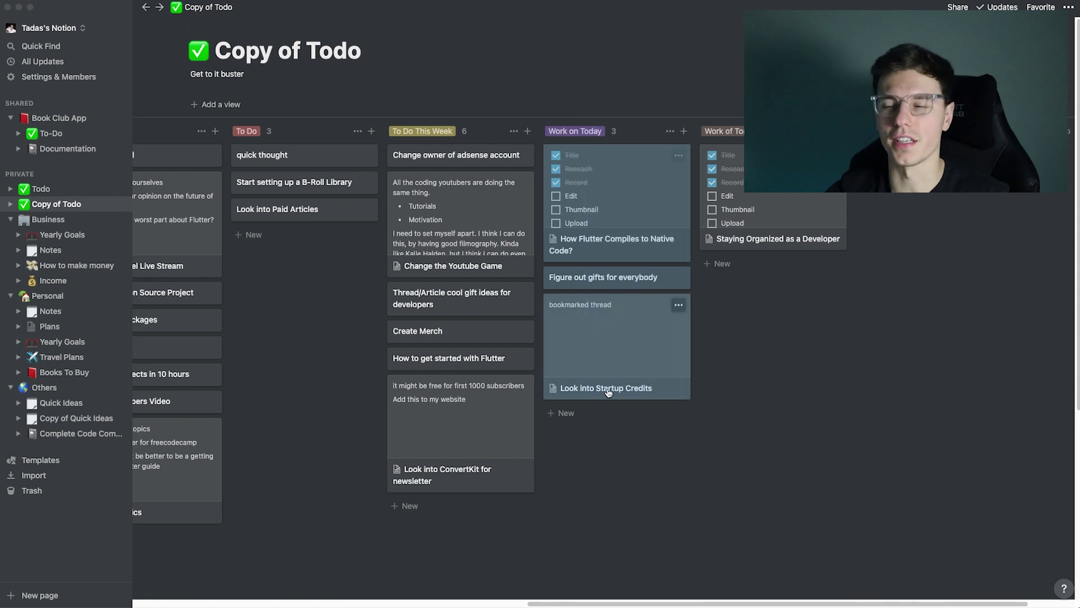
pyautogui.click(667, 541)
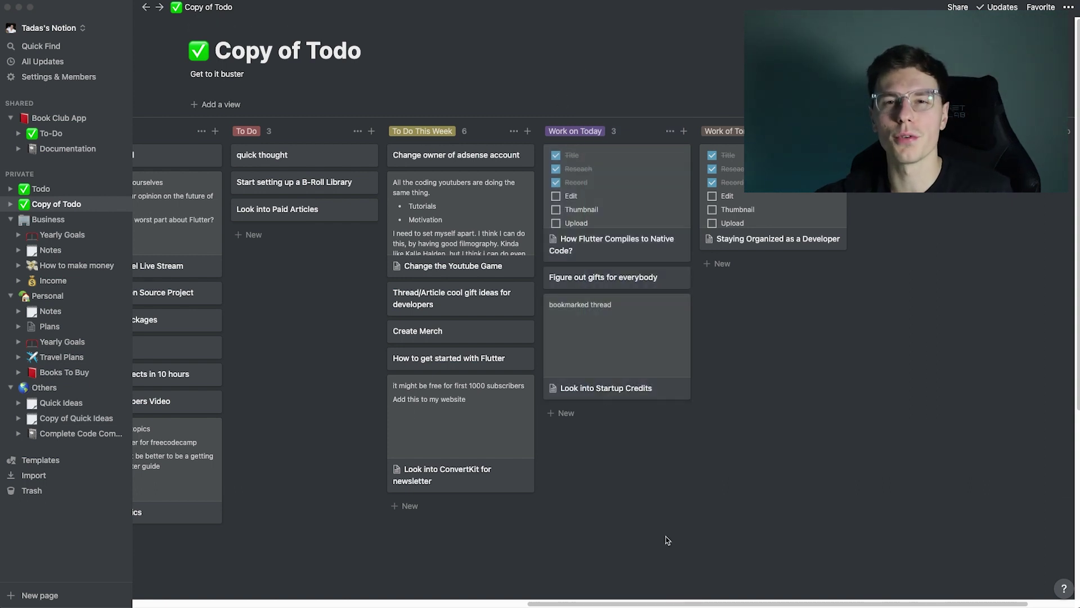